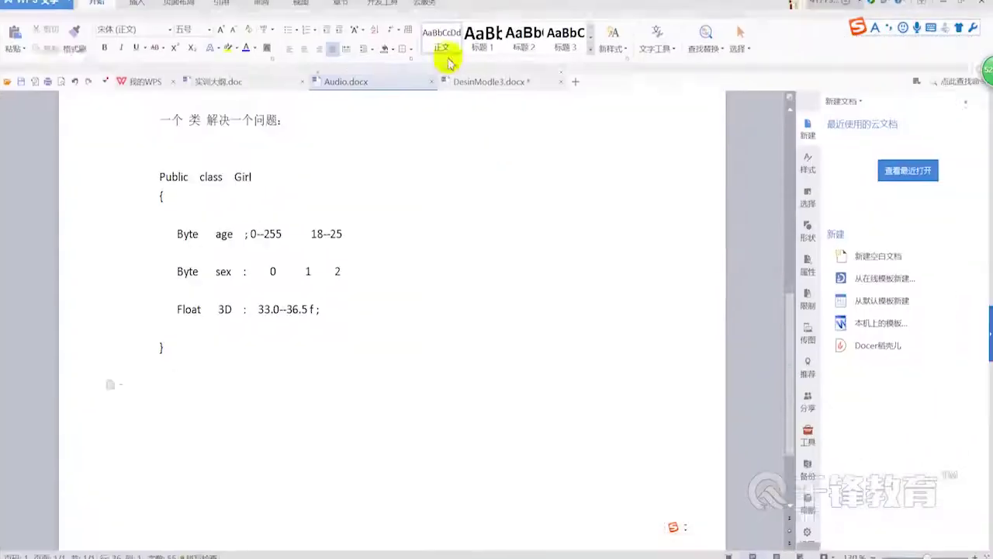
# Step: Start page 2 of Audio.docx with the heading 'Audio:' and an empty line below it
pyautogui.scroll(-2, 286, 328)
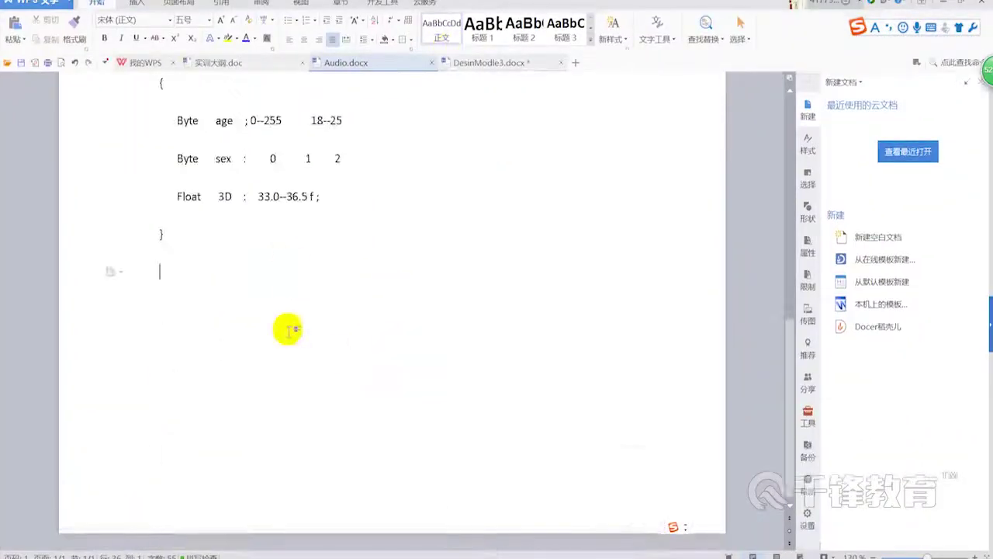
pyautogui.press('Return')
pyautogui.press('Return')
pyautogui.press('Return')
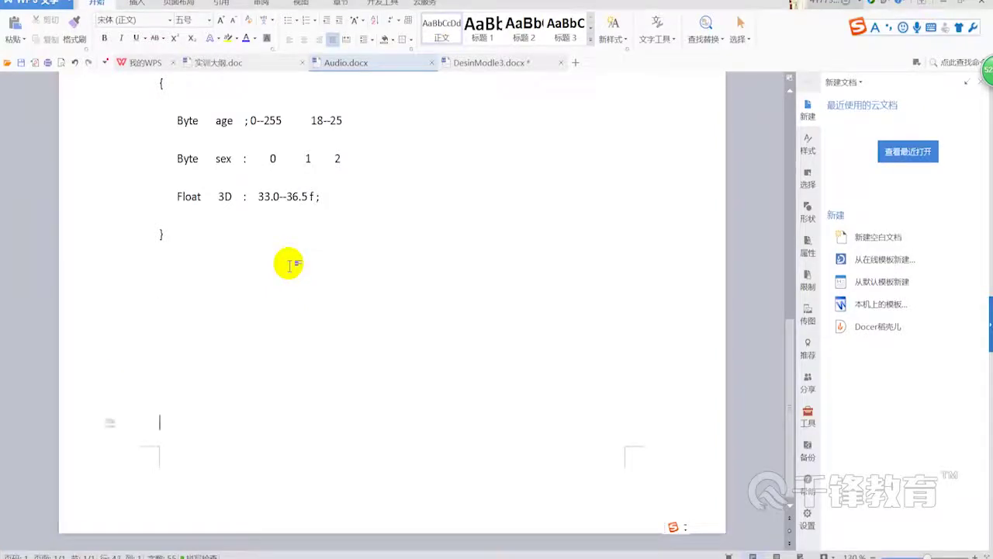
pyautogui.press('Return')
pyautogui.press('Return')
pyautogui.press('Return')
pyautogui.press('Return')
pyautogui.scroll(-1, 298, 262)
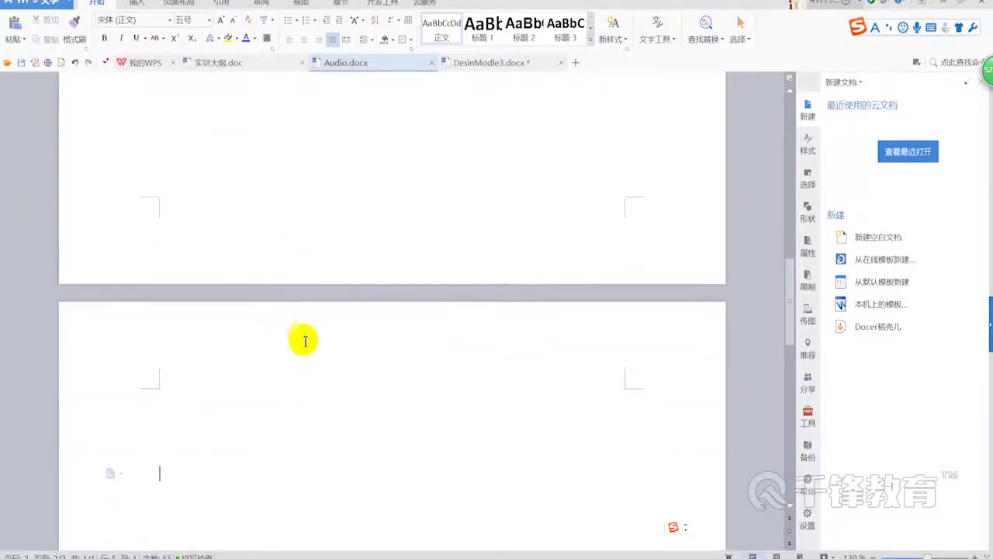
pyautogui.scroll(-2, 280, 435)
pyautogui.press('BackSpace')
pyautogui.press('BackSpace')
pyautogui.press('BackSpace')
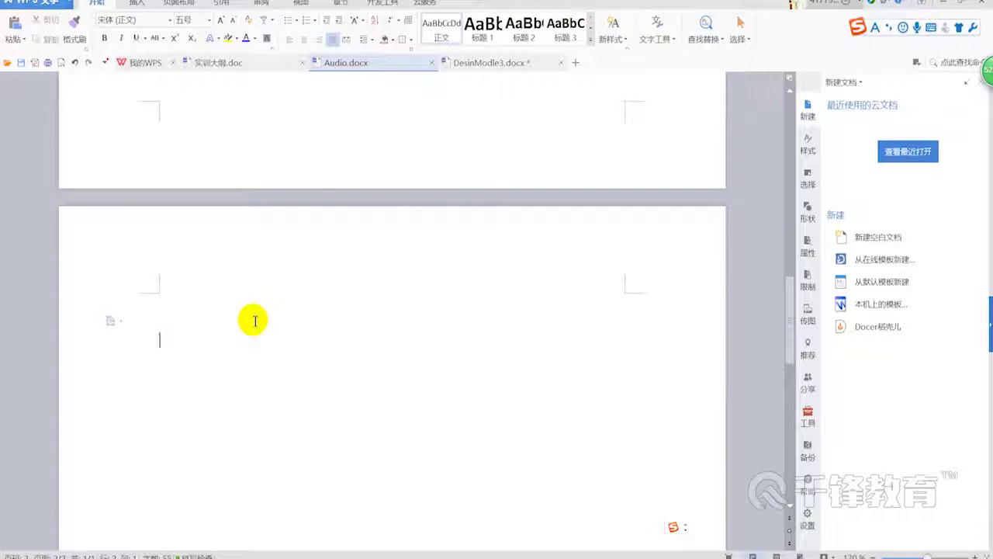
pyautogui.press('shift')
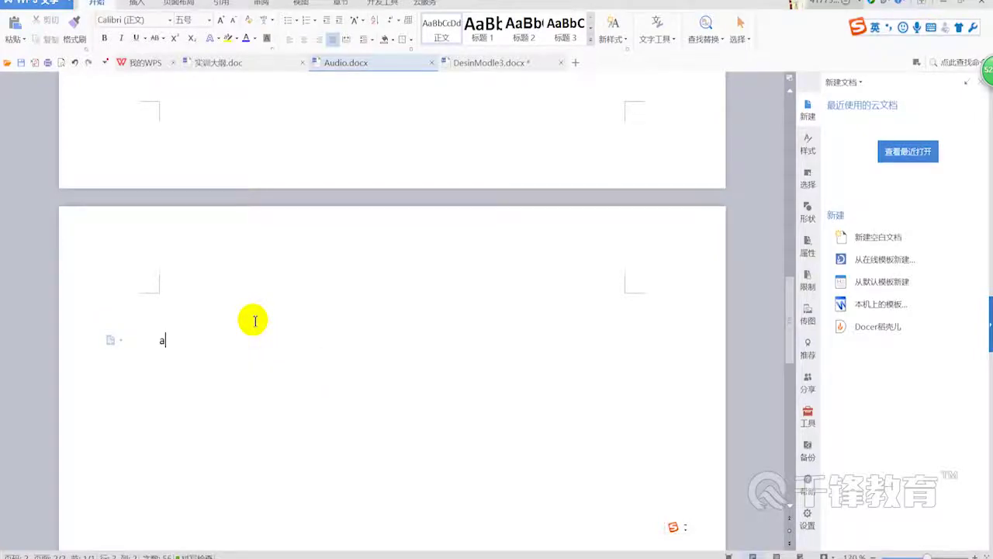
pyautogui.write('Au')
pyautogui.press('Return')
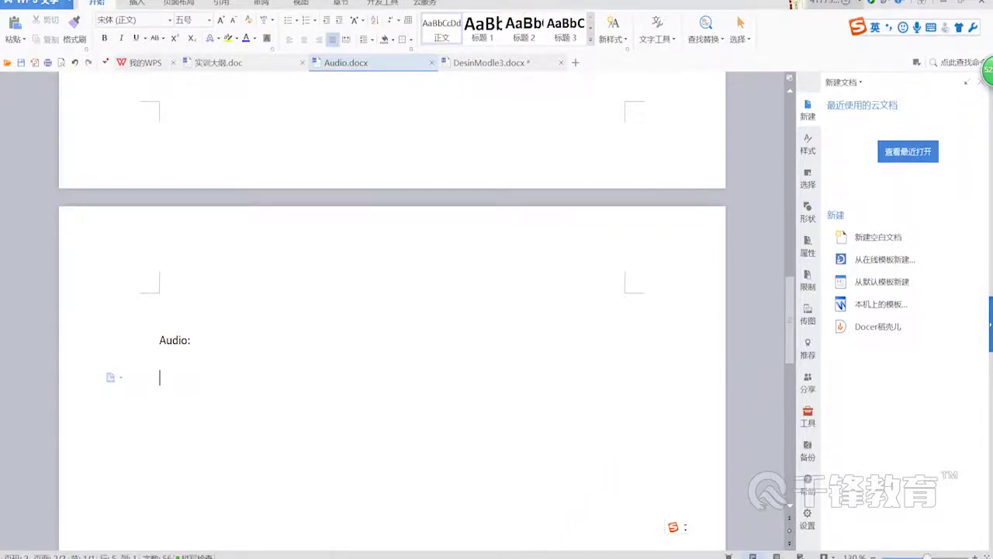
# Step: Bring both Unity project windows forward and arrange them side by side
pyautogui.moveTo(478, 558)
pyautogui.click(454, 516)
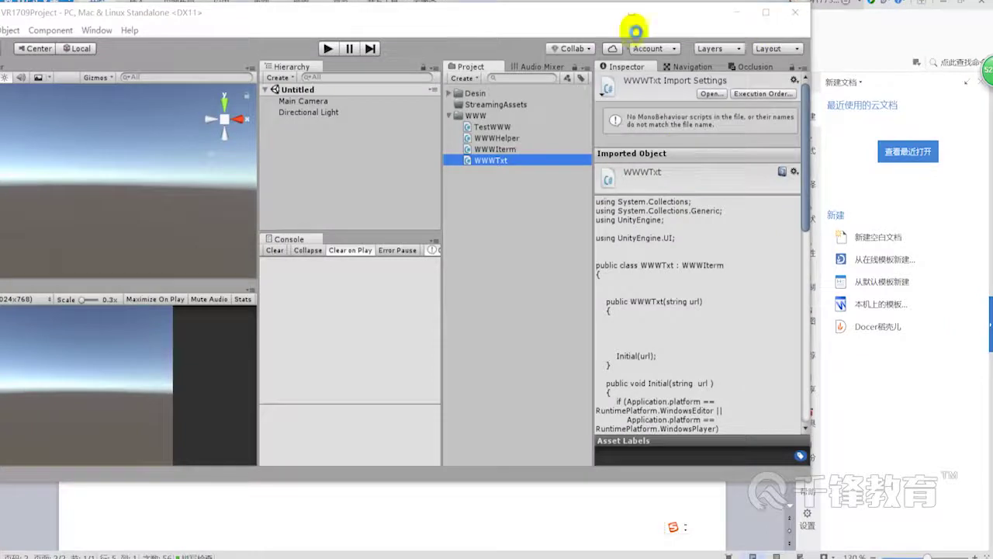
pyautogui.moveTo(433, 17); pyautogui.dragTo(652, 35)
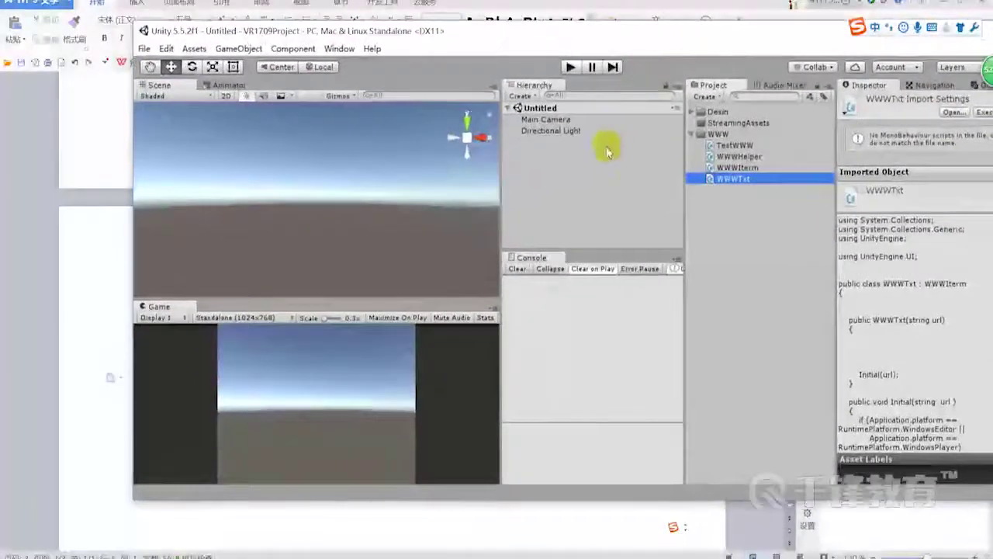
pyautogui.moveTo(481, 556)
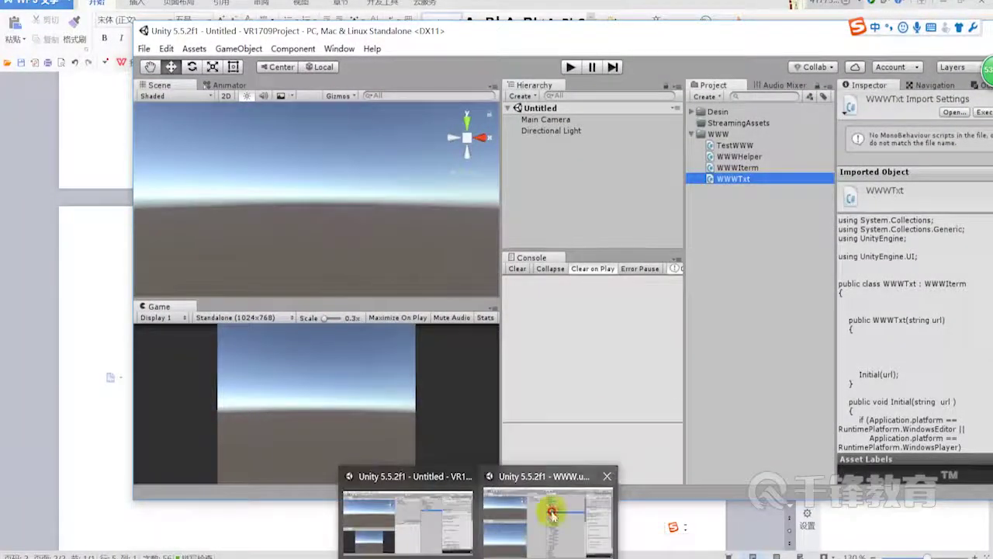
pyautogui.click(578, 458)
pyautogui.moveTo(492, 140); pyautogui.dragTo(354, 138)
# Step: Create a new folder named 'Audio' in the VR1709Project Assets
pyautogui.click(124, 259)
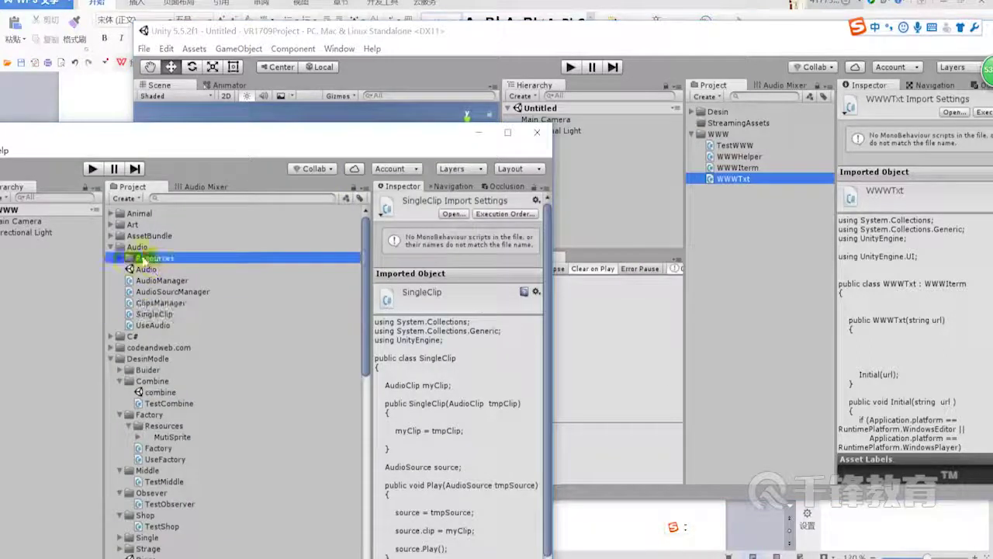
pyautogui.rightClick(757, 236)
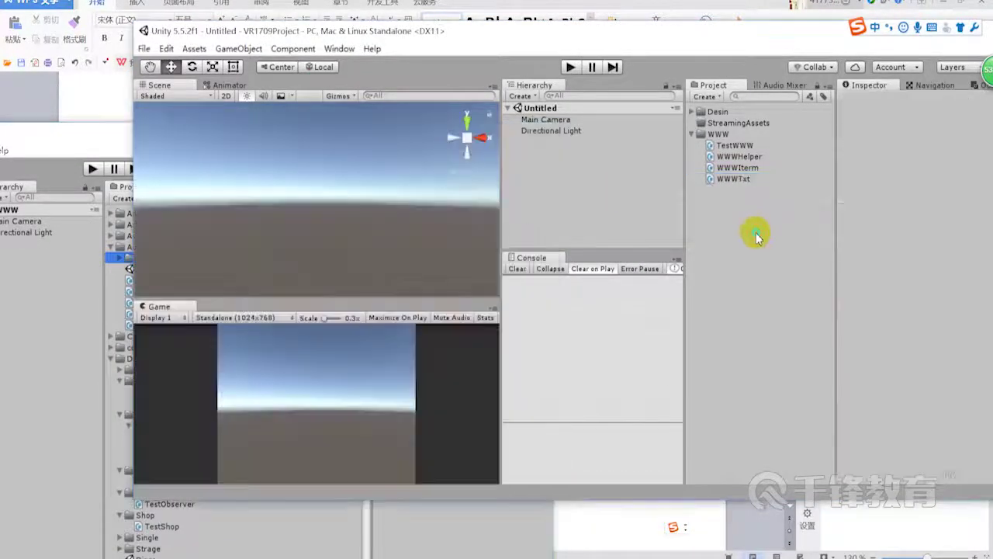
pyautogui.click(688, 219)
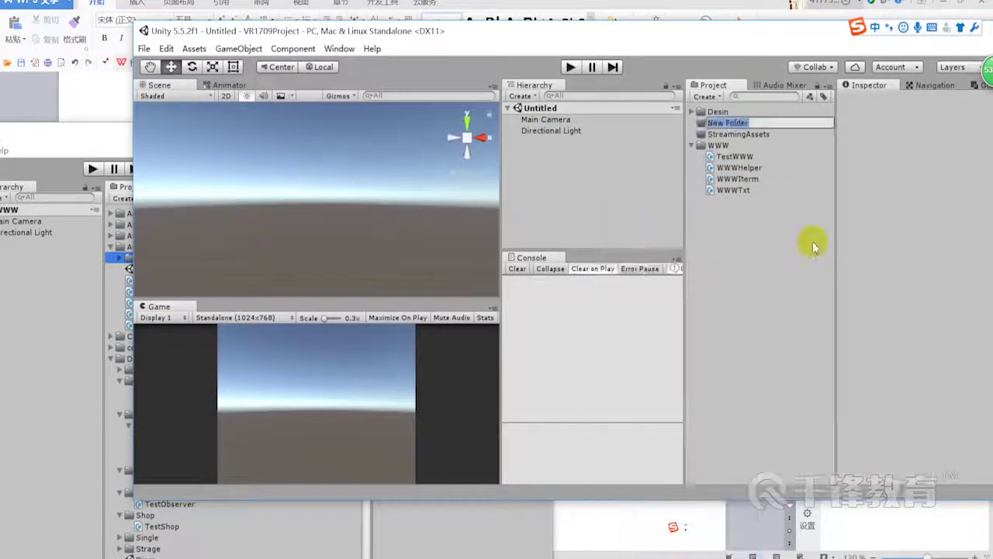
pyautogui.write('A')
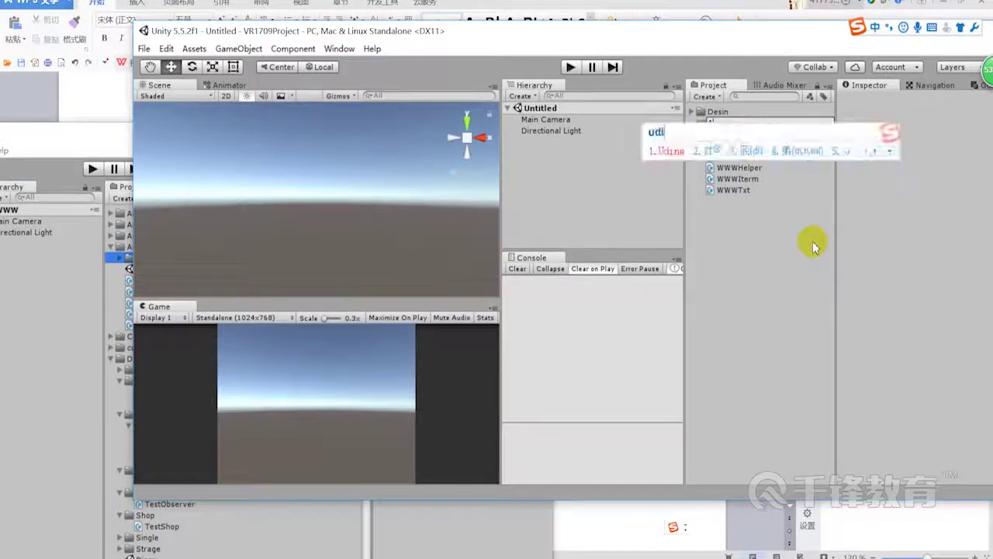
pyautogui.press('shift')
pyautogui.write('udio')
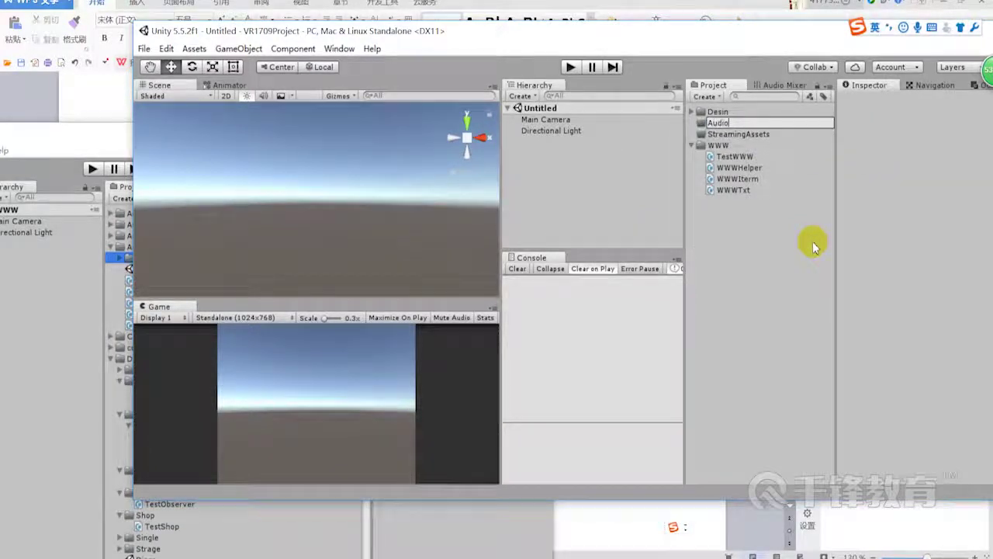
pyautogui.press('Return')
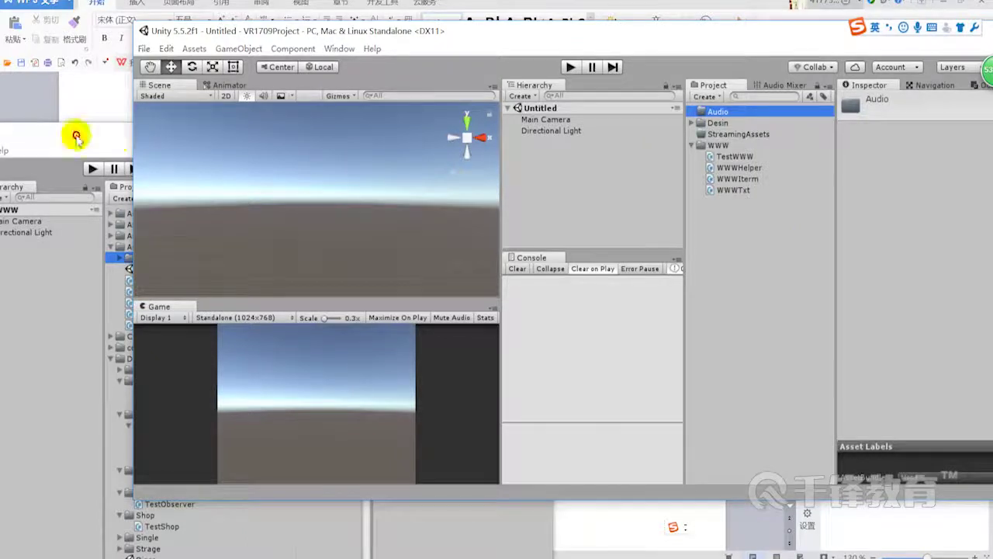
pyautogui.click(66, 148)
# Step: Copy the other project's Resources folder into Audio, revealing the ClickButton, RiverScence and UIMusic clips
pyautogui.moveTo(70, 252); pyautogui.dragTo(715, 111)
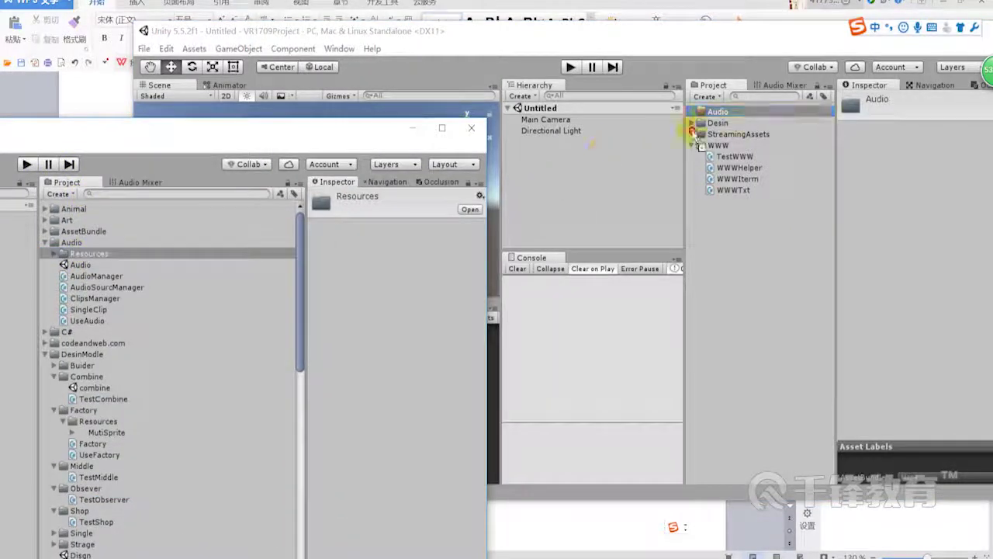
pyautogui.moveTo(715, 111)
pyautogui.mouseDown()
pyautogui.moveTo(702, 134)
pyautogui.moveTo(699, 119)
pyautogui.mouseUp()
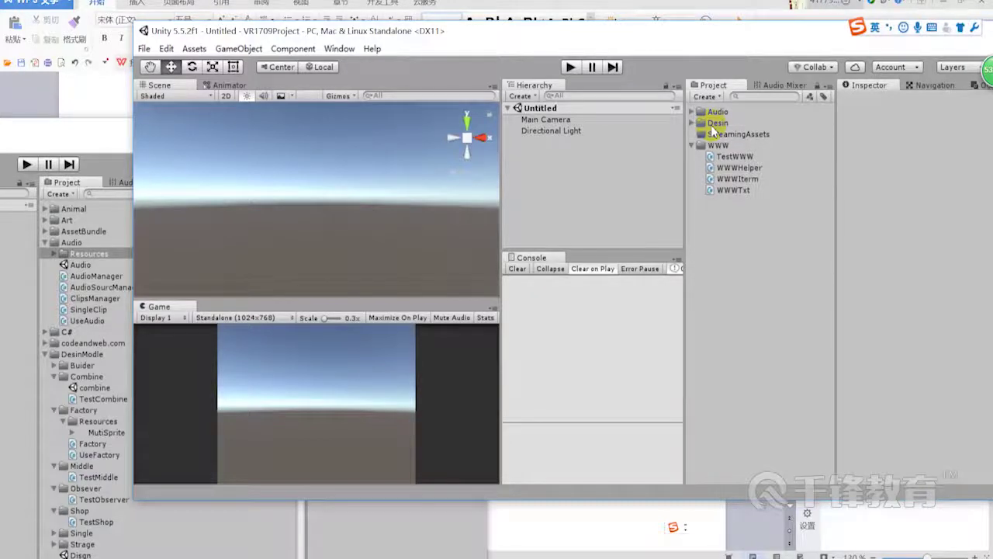
pyautogui.click(692, 112)
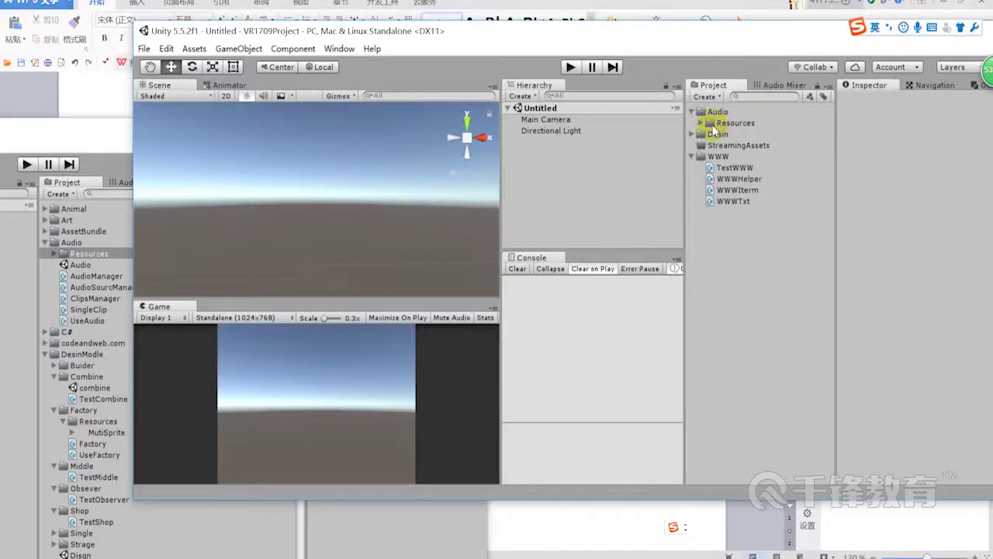
pyautogui.click(707, 125)
pyautogui.click(702, 123)
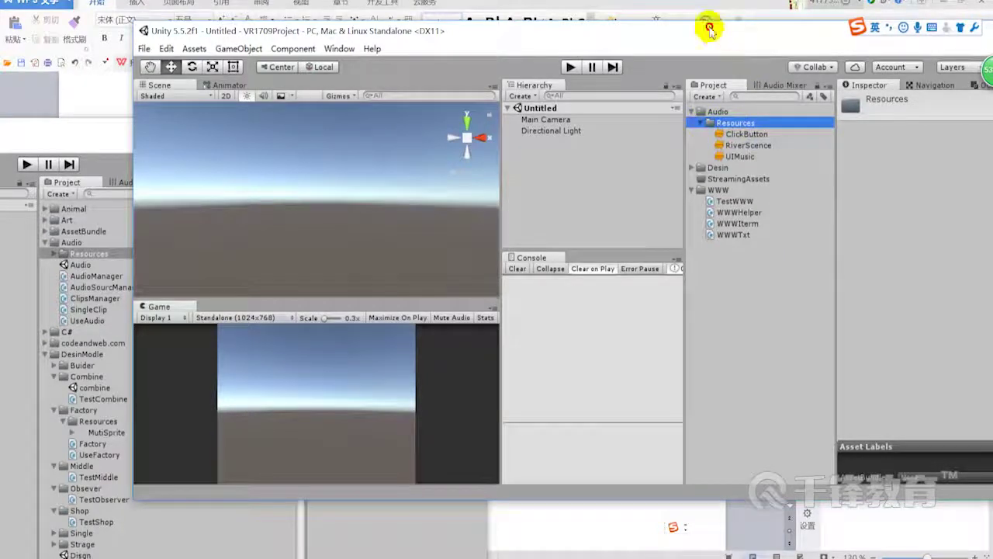
pyautogui.doubleClick(709, 26)
# Step: Inspect the Directional Light and Main Camera components, then minimise Unity
pyautogui.click(463, 127)
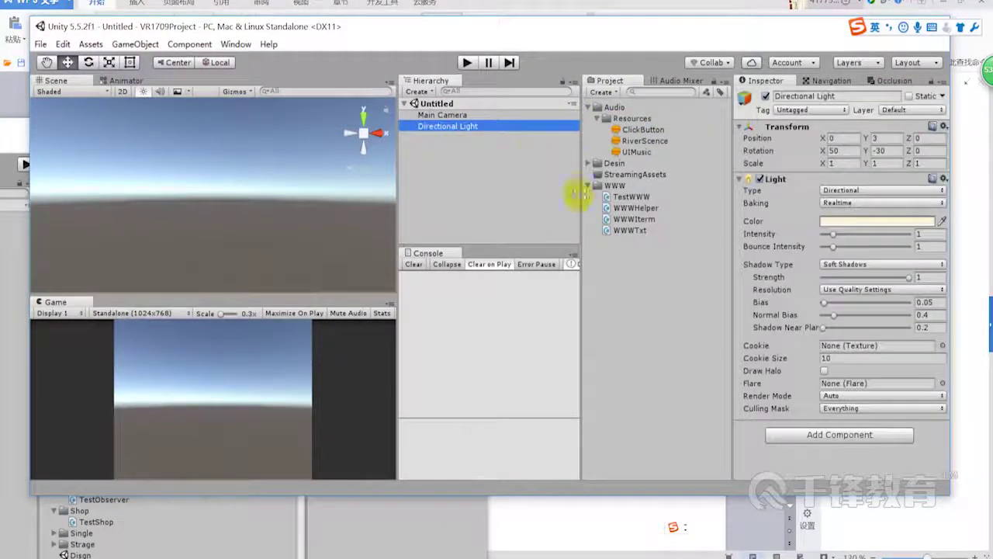
pyautogui.click(439, 117)
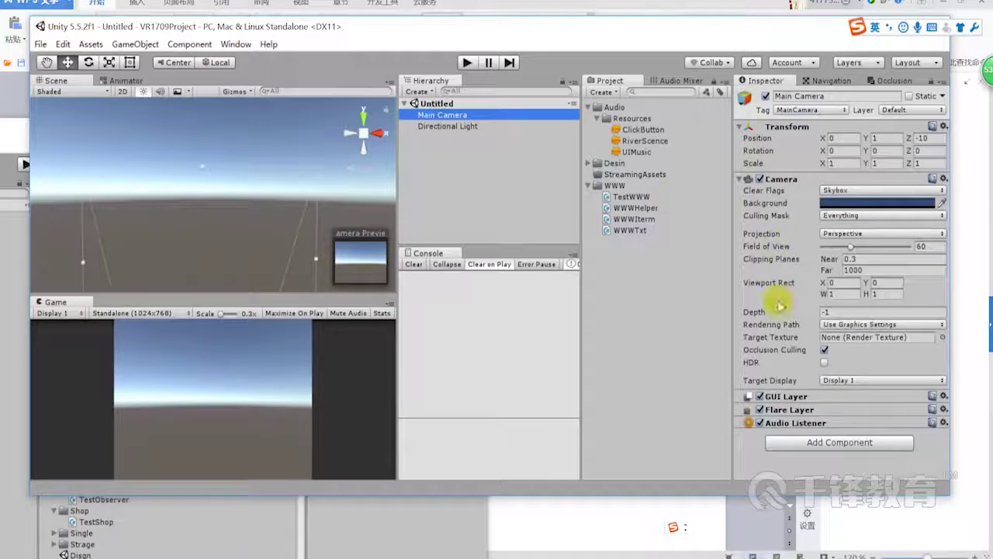
pyautogui.moveTo(585, 27); pyautogui.dragTo(560, 20)
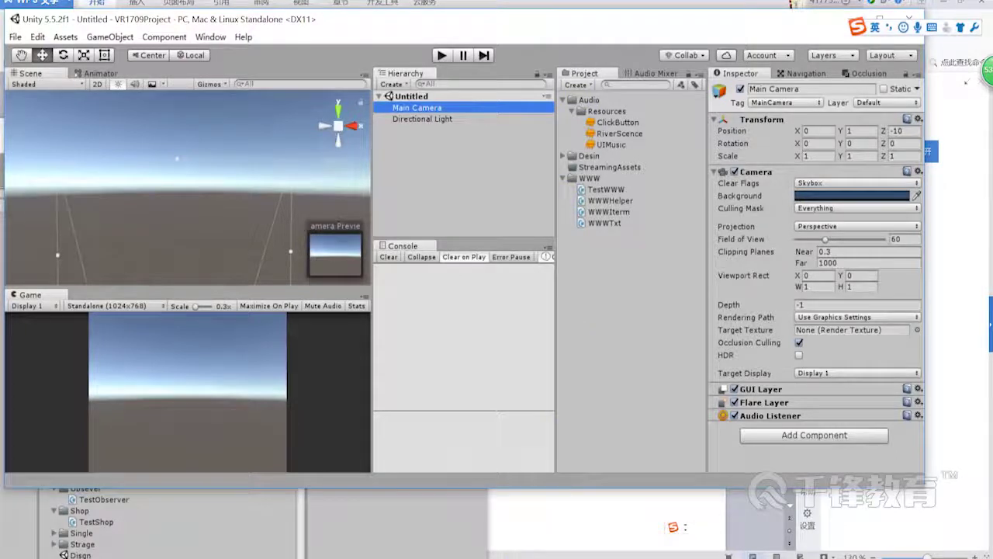
pyautogui.click(482, 534)
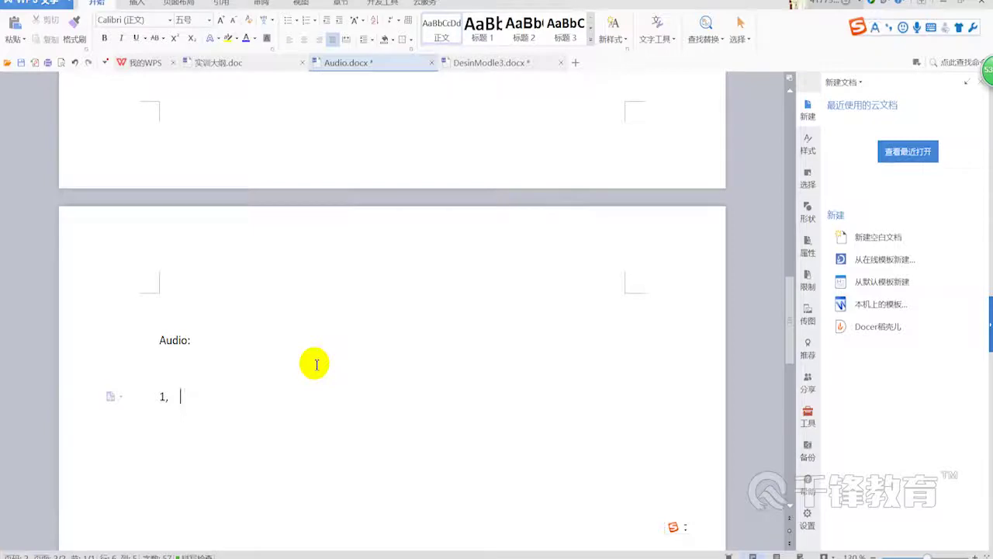
# Step: Type the first numbered point '1, Audio' under the Audio: heading
pyautogui.write('a')
pyautogui.press('BackSpace')
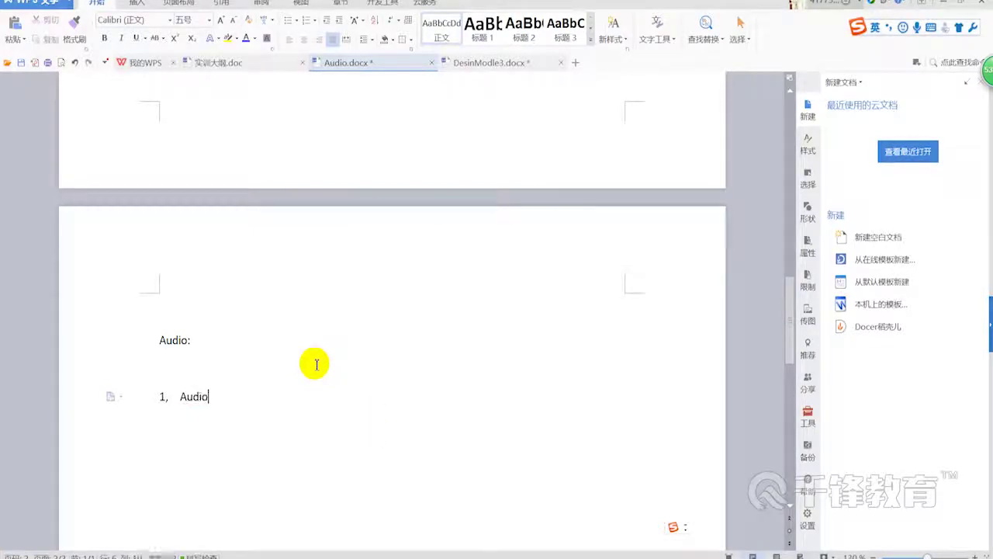
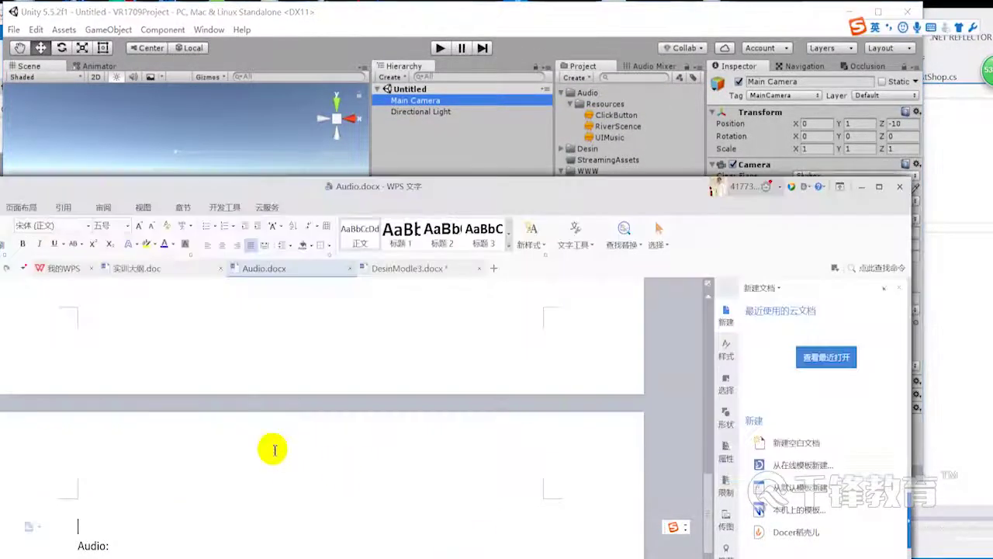
# Step: Place the cursor at the end of numbered item 1 under the 'Audio:' heading
pyautogui.scroll(-3, 273, 450)
pyautogui.click(210, 464)
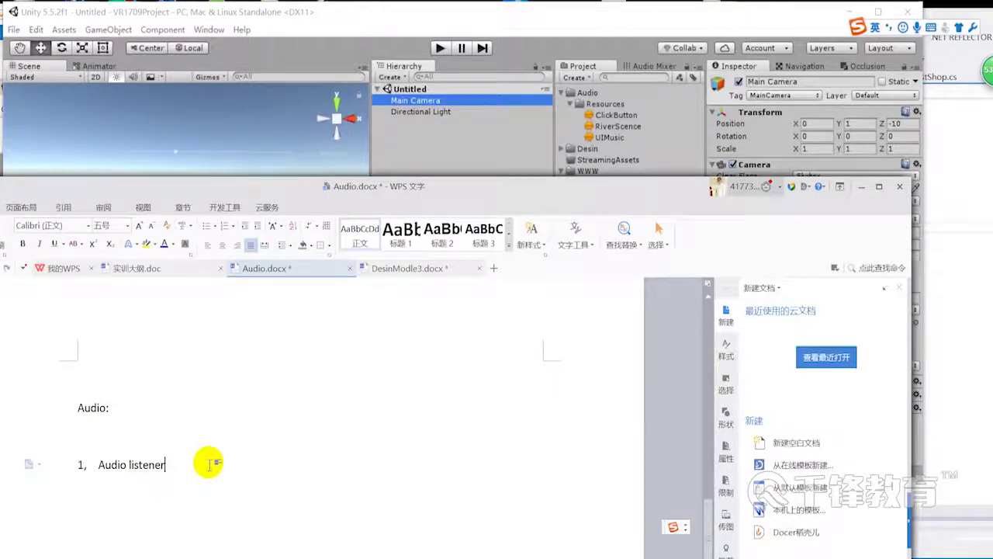
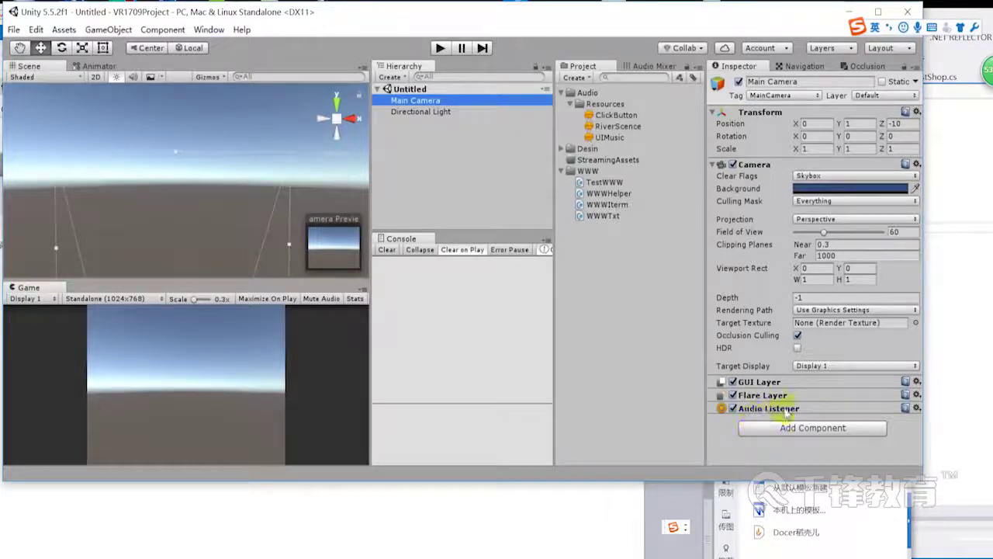
# Step: Duplicate the Main Camera with Ctrl+D to create Main Camera (1)
pyautogui.click(437, 111)
pyautogui.click(439, 102)
pyautogui.hotkey('ctrl', 'd')
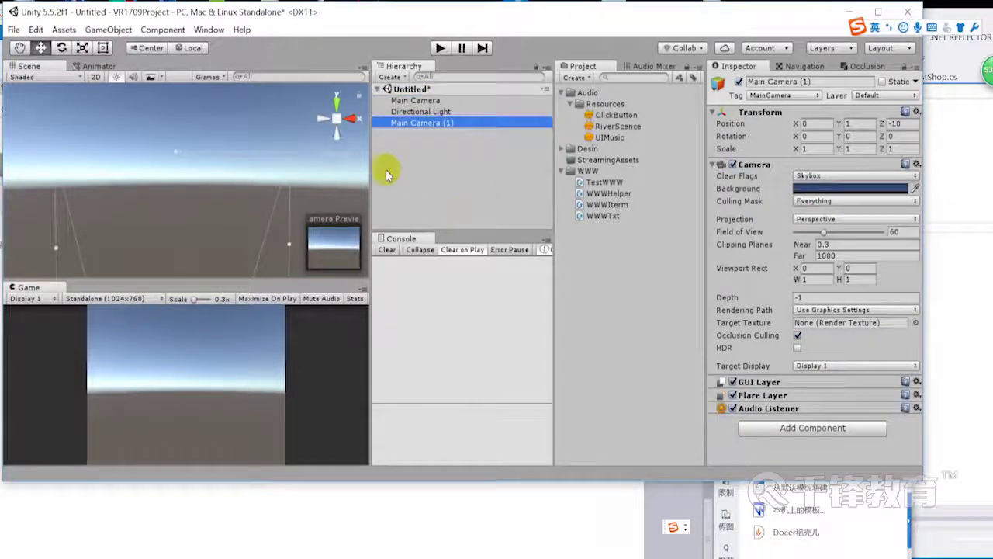
# Step: Widen the Hierarchy and Console panels, review the TestBuider warning, and clear the Console
pyautogui.moveTo(373, 165); pyautogui.dragTo(256, 160)
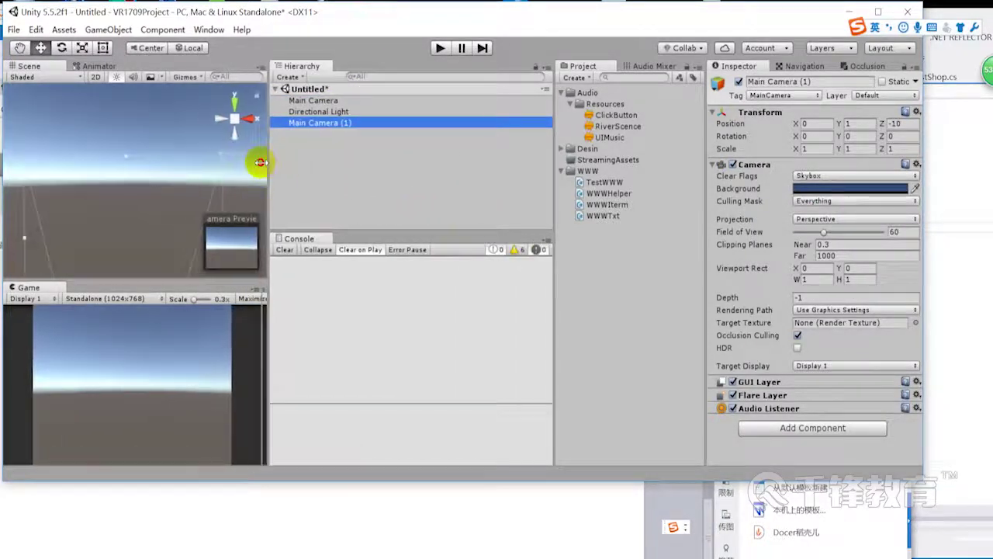
pyautogui.click(516, 249)
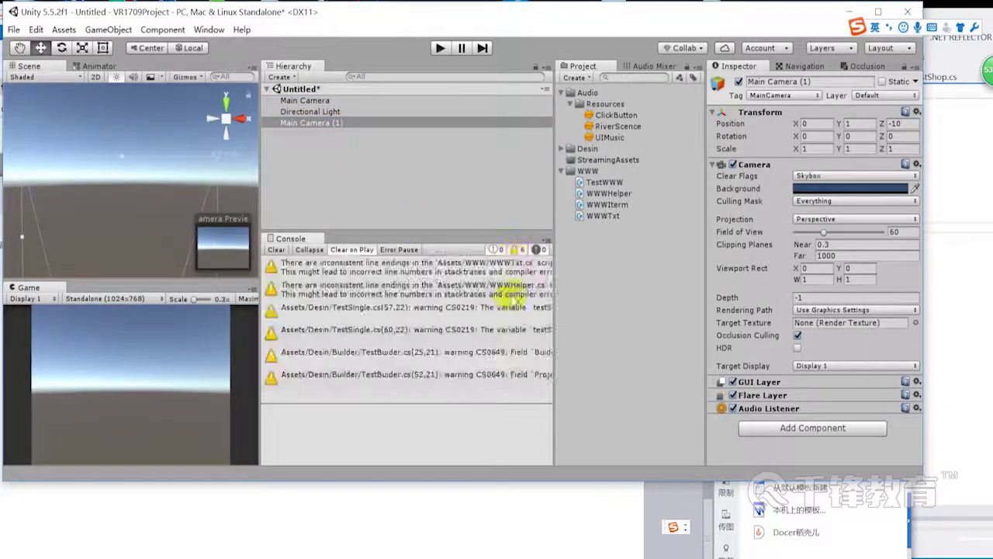
pyautogui.click(466, 374)
pyautogui.click(276, 250)
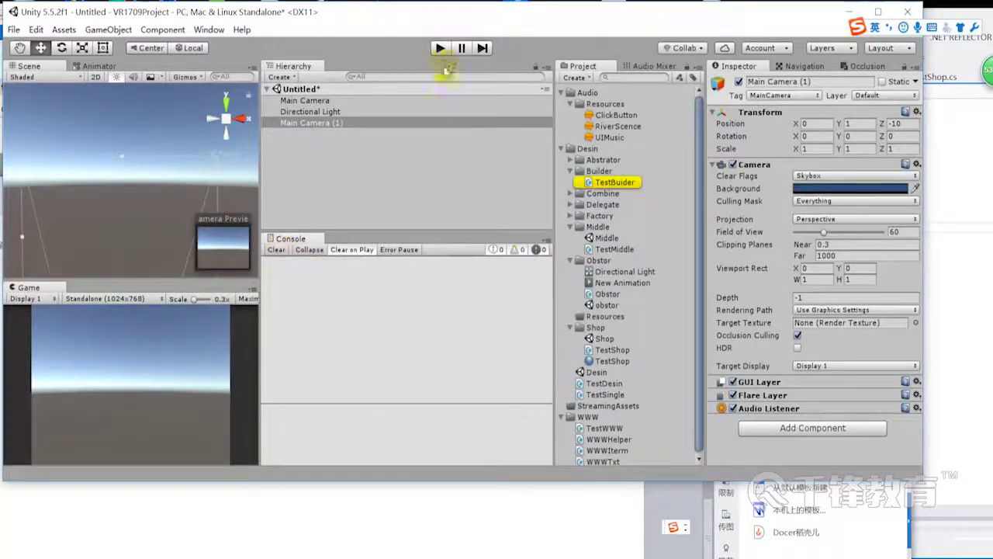
# Step: Run the scene and read the latest 'There are 2 audio listeners' Console warning
pyautogui.click(440, 48)
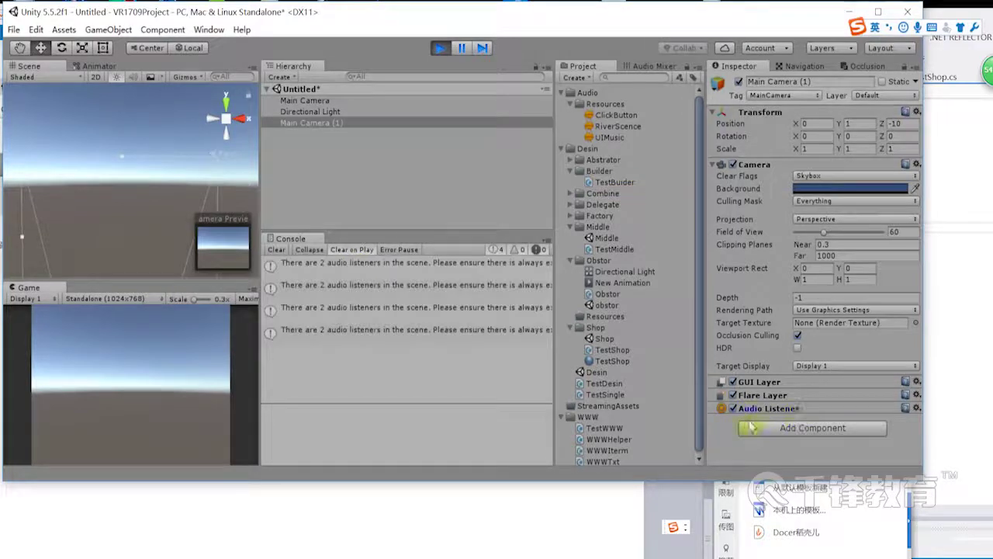
pyautogui.click(386, 301)
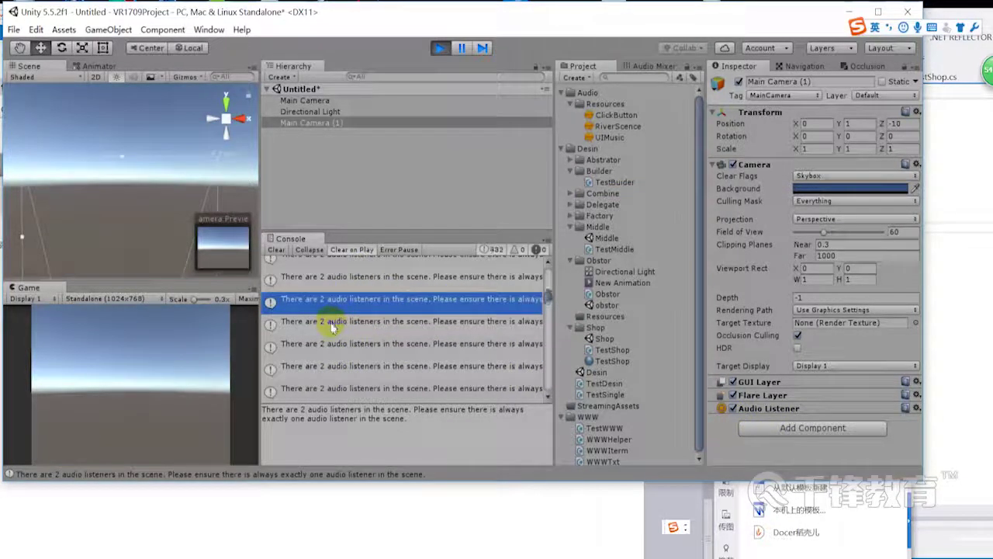
pyautogui.click(366, 160)
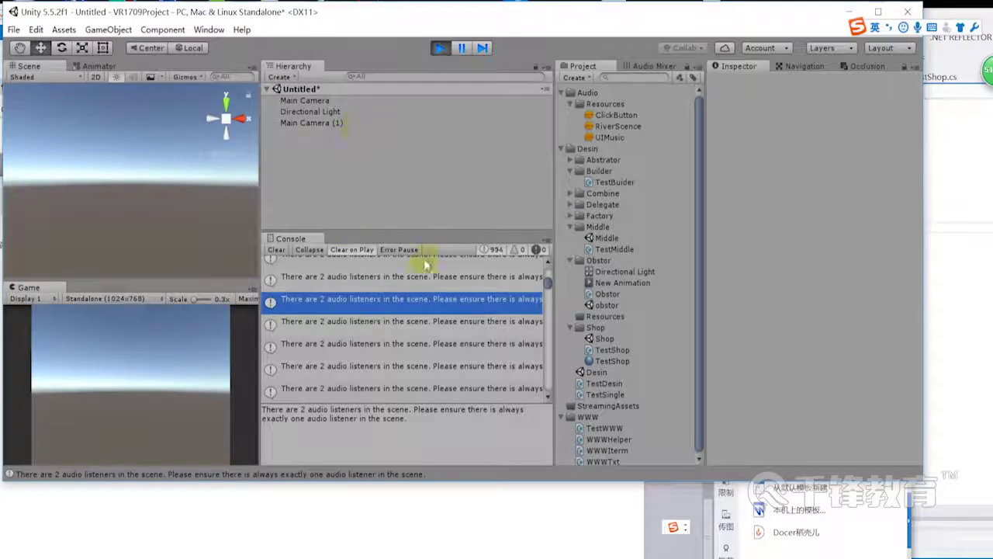
pyautogui.scroll(-1, 428, 287)
pyautogui.scroll(2, 415, 349)
pyautogui.scroll(-3, 481, 302)
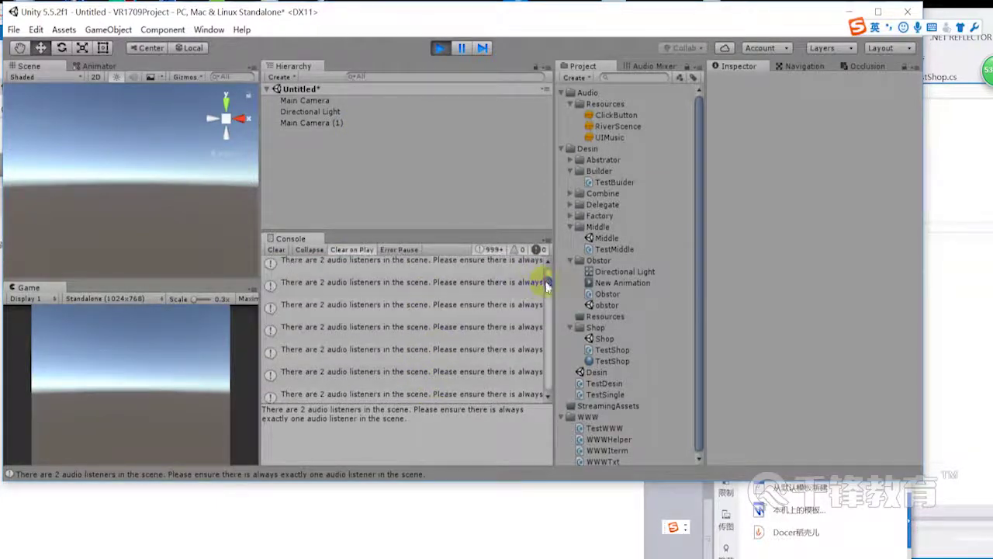
pyautogui.moveTo(546, 286); pyautogui.dragTo(534, 380)
pyautogui.click(505, 388)
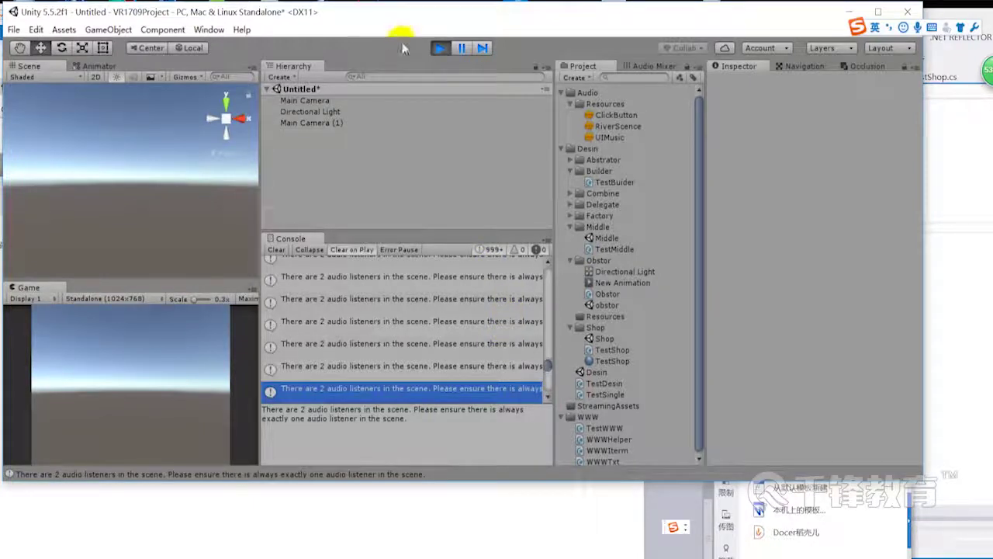
# Step: Stop Play mode and remove the Audio Listener component from Main Camera (1)
pyautogui.click(439, 48)
pyautogui.click(318, 122)
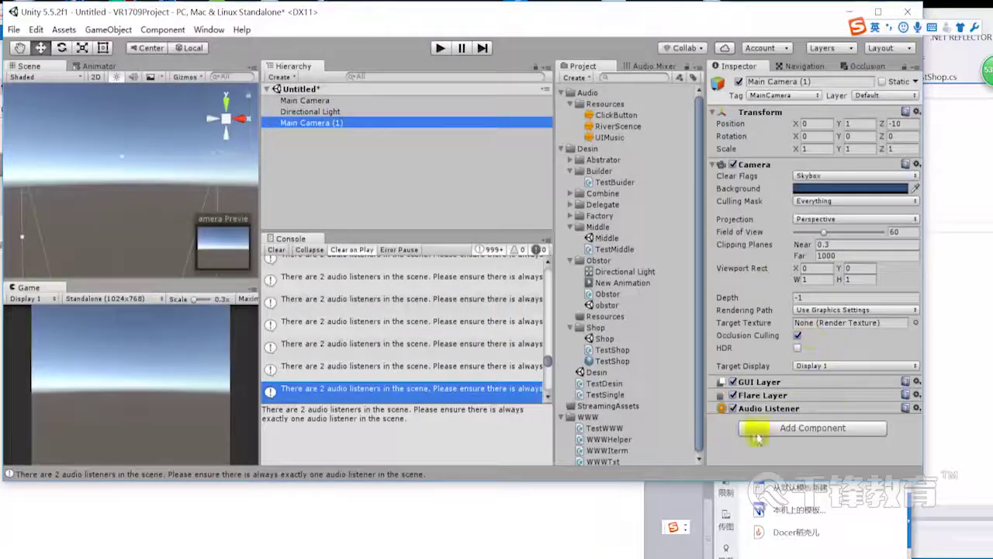
pyautogui.click(917, 407)
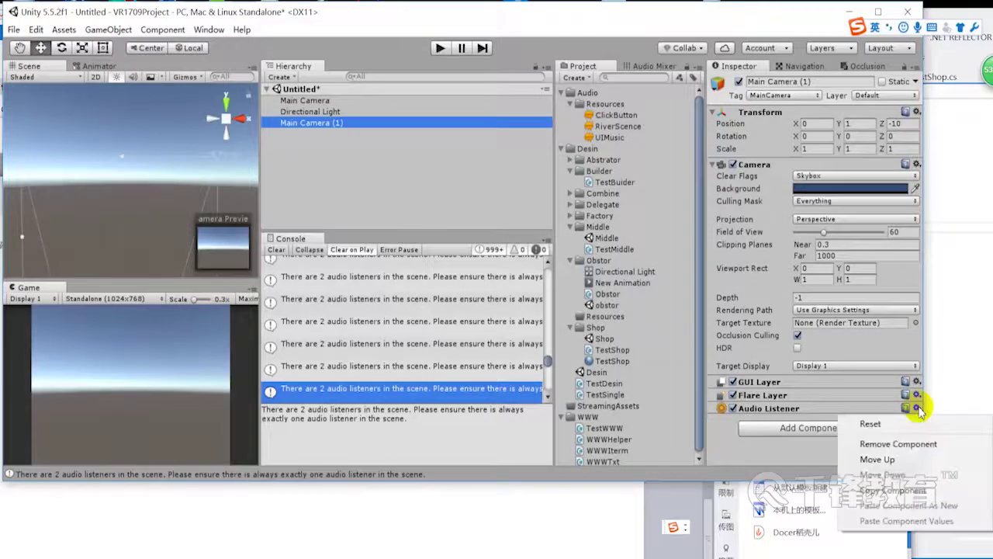
pyautogui.click(916, 448)
# Step: Verify the original Main Camera keeps its Audio Listener and frame it in the Scene view
pyautogui.click(359, 142)
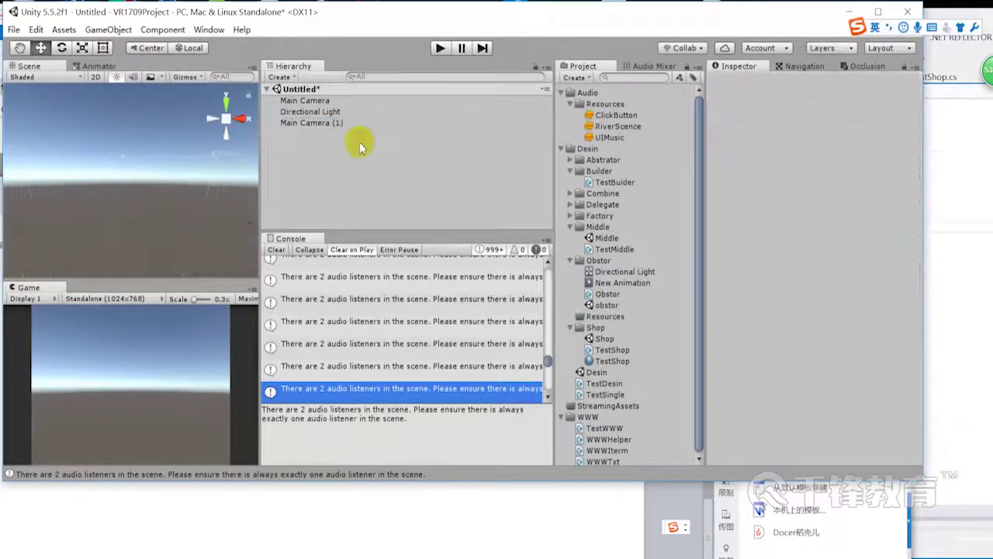
pyautogui.click(330, 125)
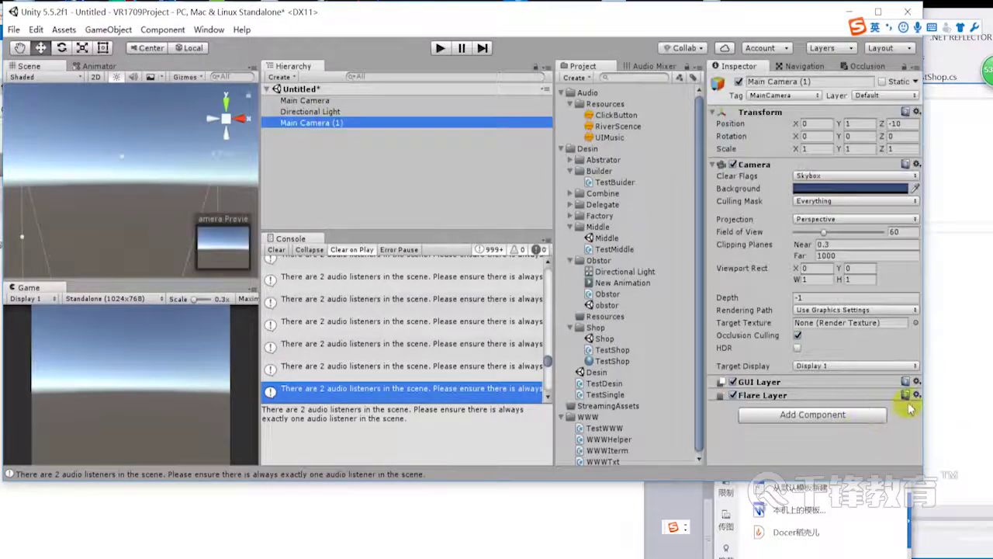
pyautogui.click(359, 154)
pyautogui.click(340, 125)
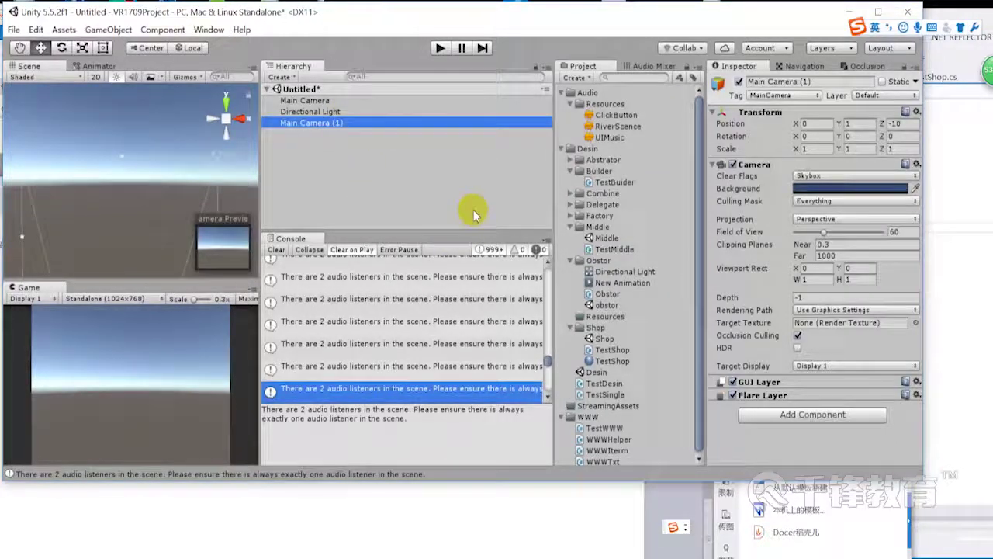
pyautogui.click(332, 101)
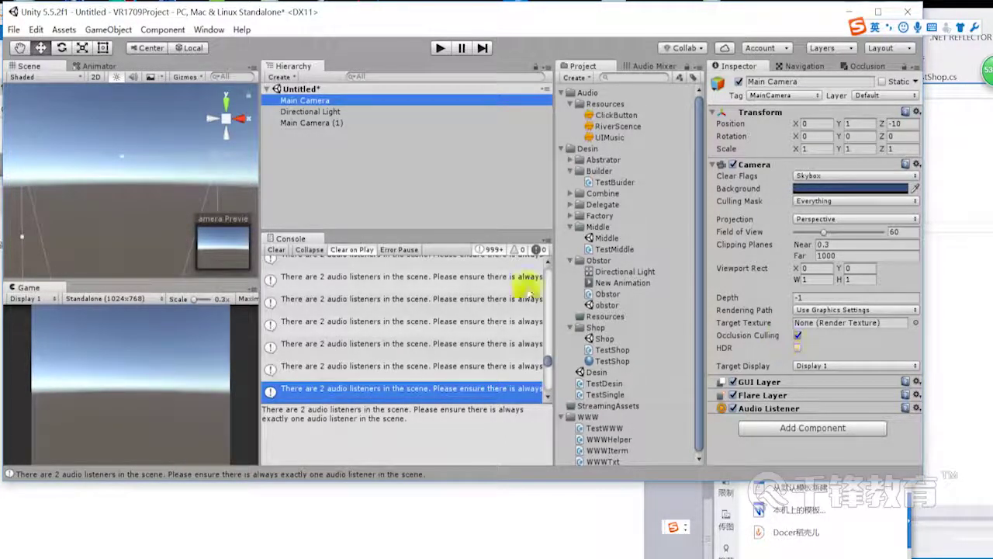
pyautogui.press('f')
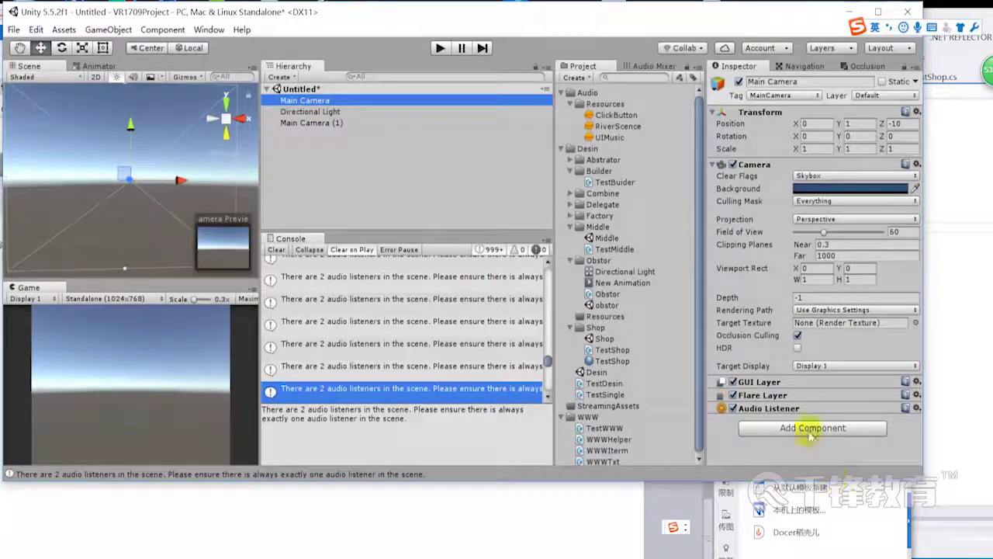
# Step: Start item '2' below '1, Audio listener' in the Audio.docx notes
pyautogui.click(499, 503)
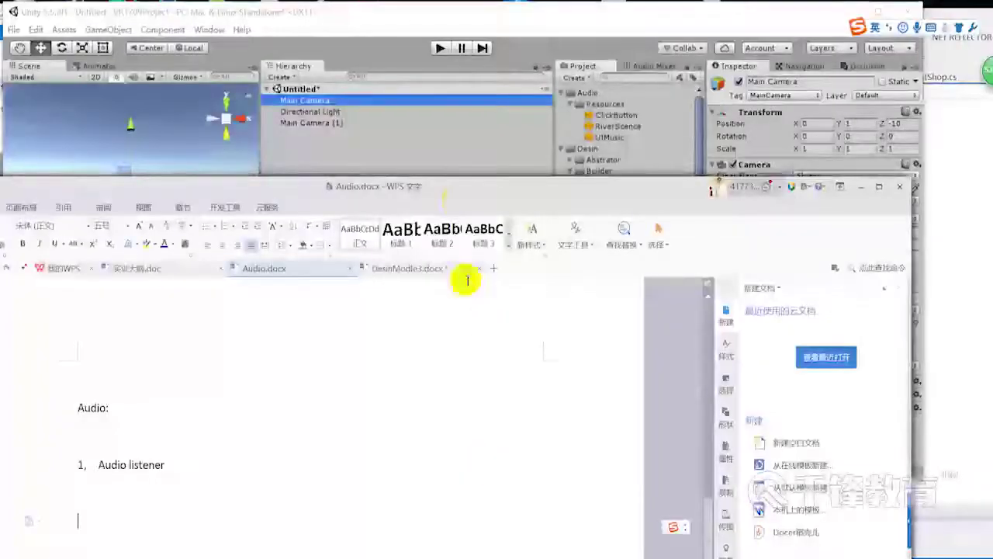
pyautogui.moveTo(515, 177); pyautogui.dragTo(562, 169)
pyautogui.scroll(-2, 342, 443)
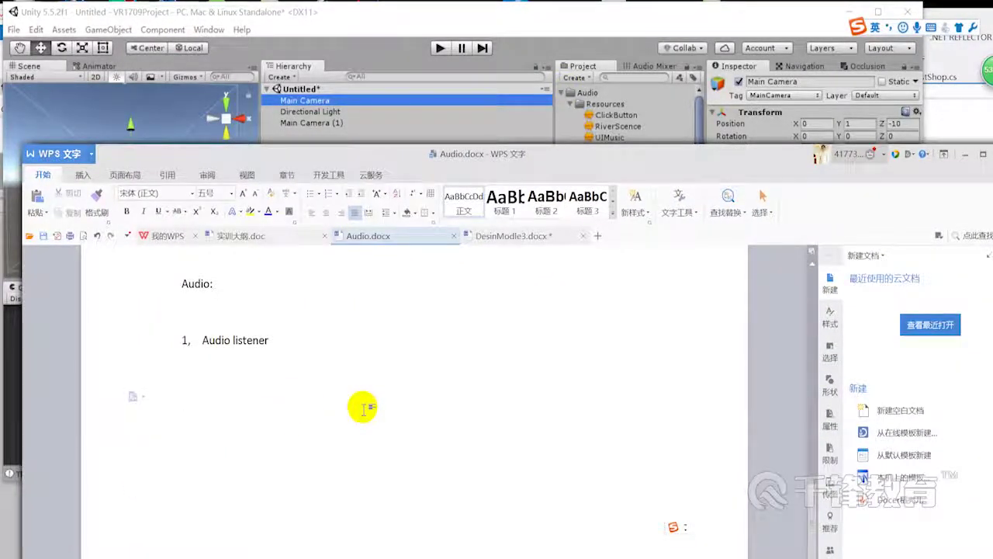
pyautogui.write('2,')
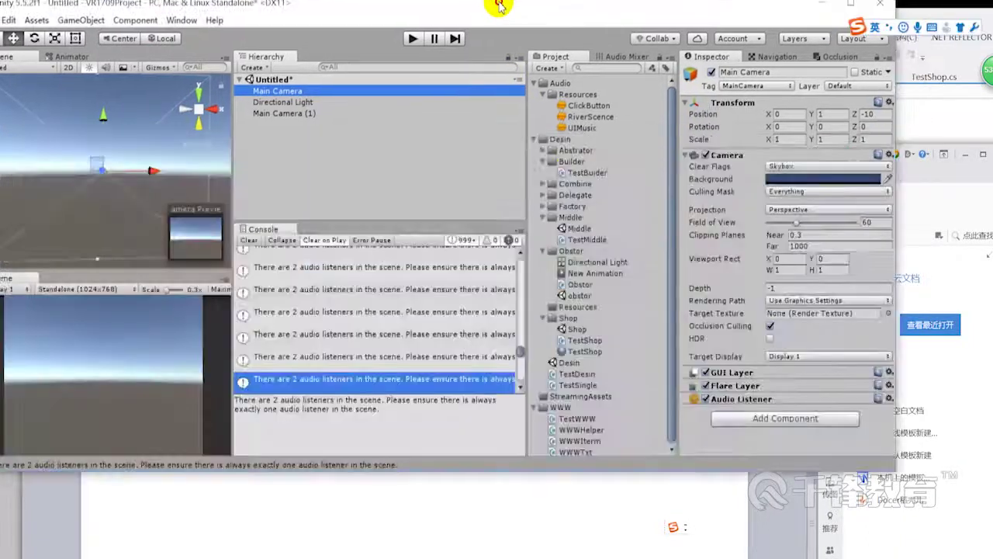
# Step: Delete Main Camera (1) from the scene
pyautogui.click(535, 10)
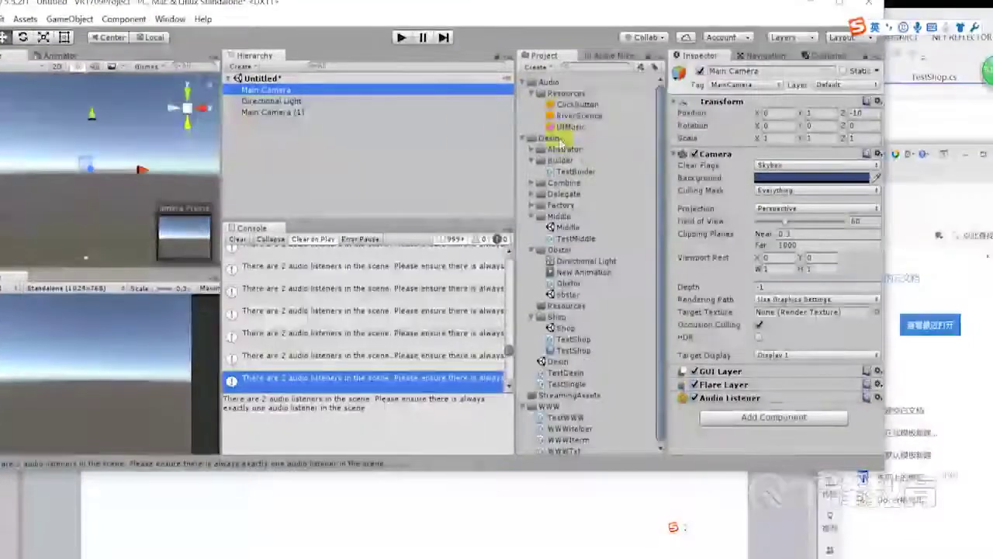
pyautogui.click(312, 112)
pyautogui.press('Delete')
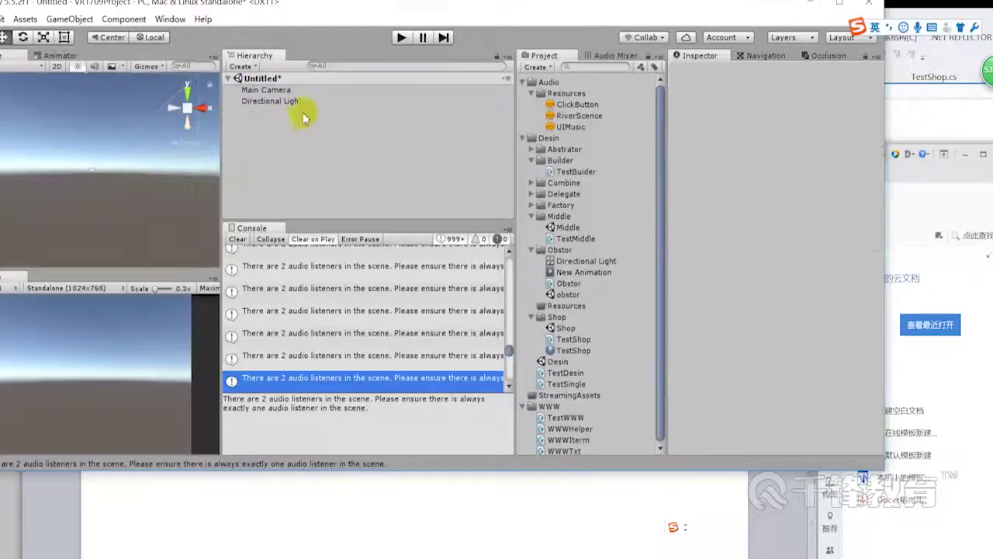
# Step: Add an Audio Source to the Directional Light and assign the ClickButton clip
pyautogui.click(298, 102)
pyautogui.click(731, 412)
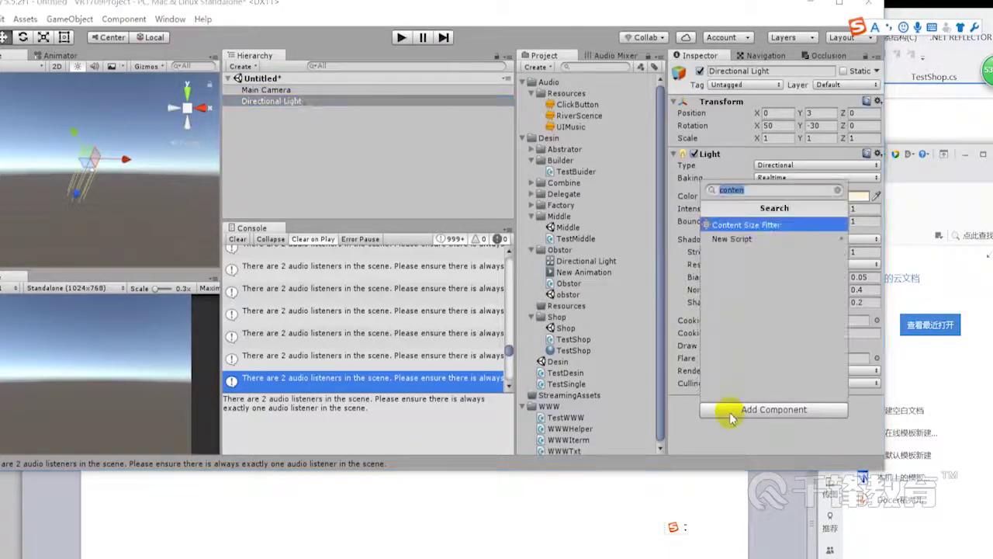
pyautogui.write('Audio')
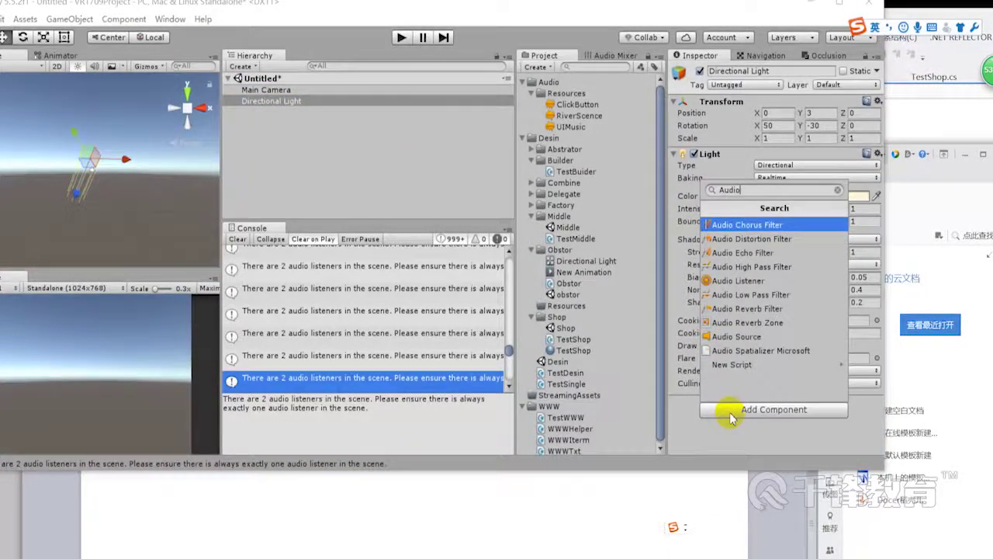
pyautogui.write(' S')
pyautogui.press('Return')
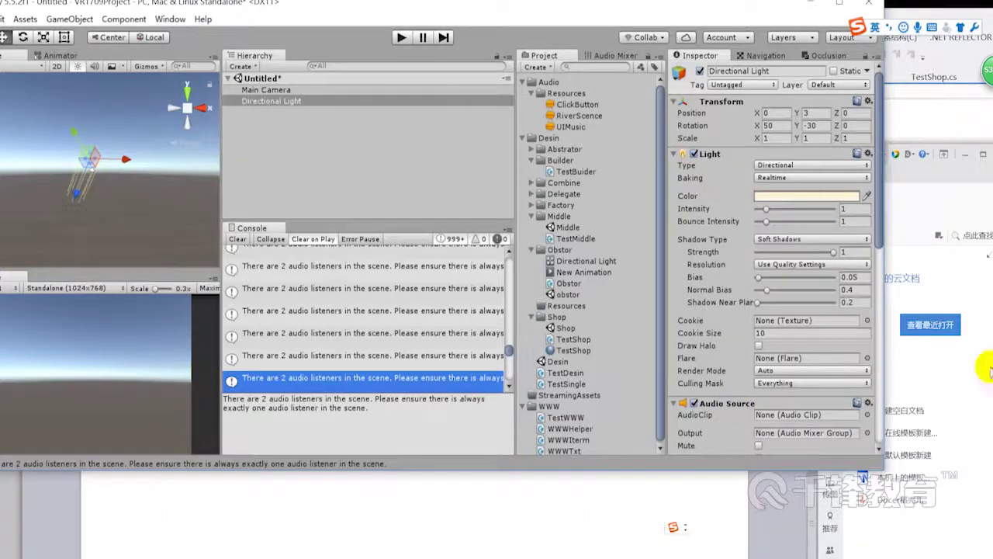
pyautogui.scroll(-3, 766, 435)
pyautogui.scroll(-2, 746, 311)
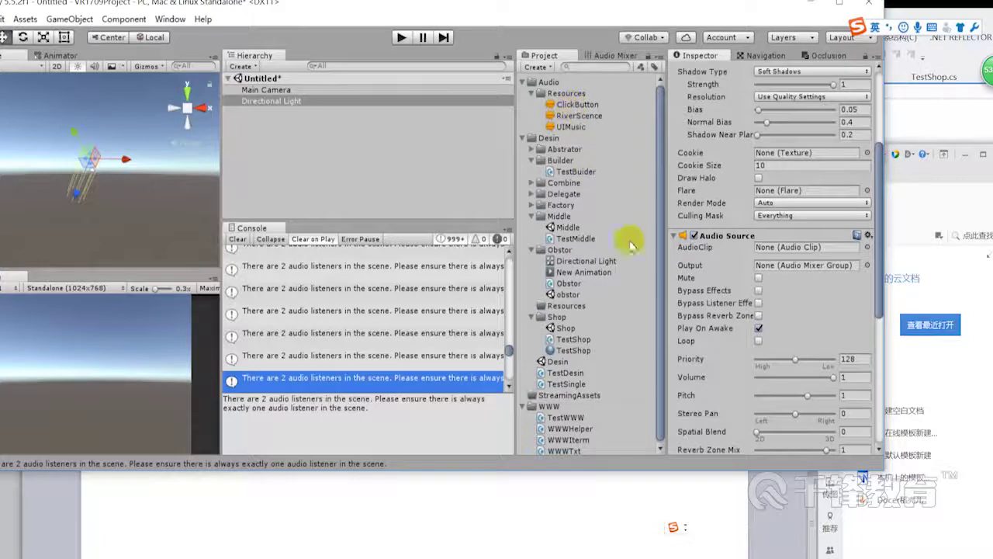
pyautogui.moveTo(578, 105); pyautogui.dragTo(787, 247)
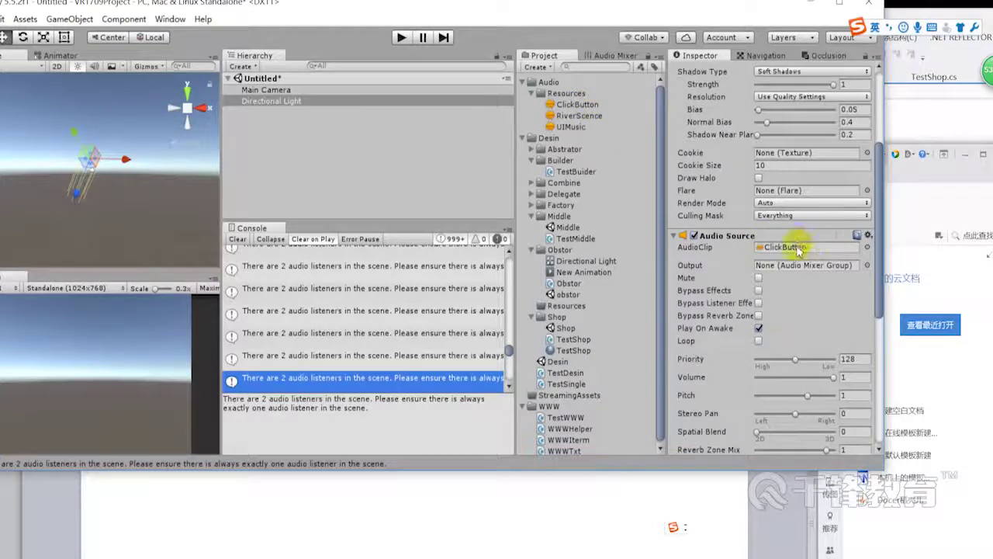
pyautogui.click(788, 247)
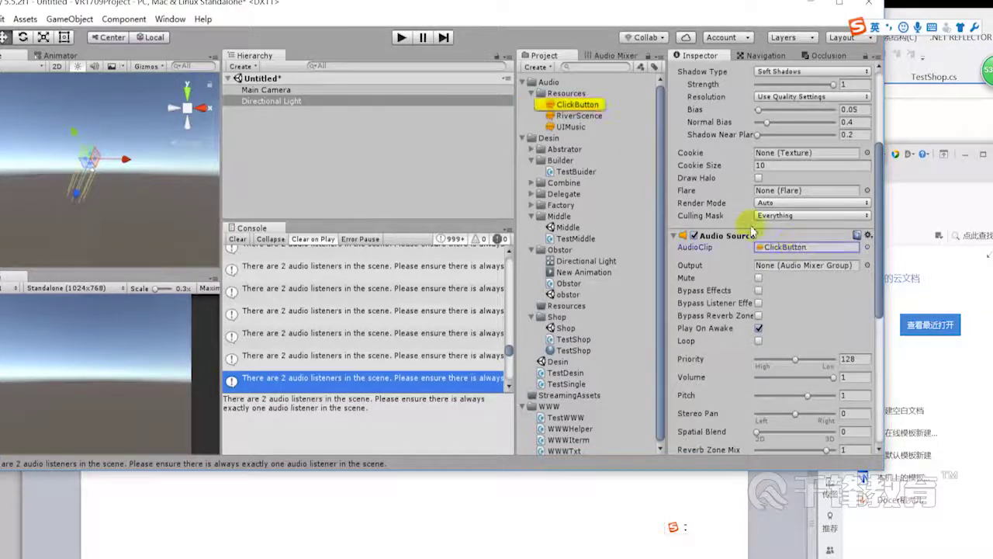
pyautogui.doubleClick(783, 247)
pyautogui.click(689, 314)
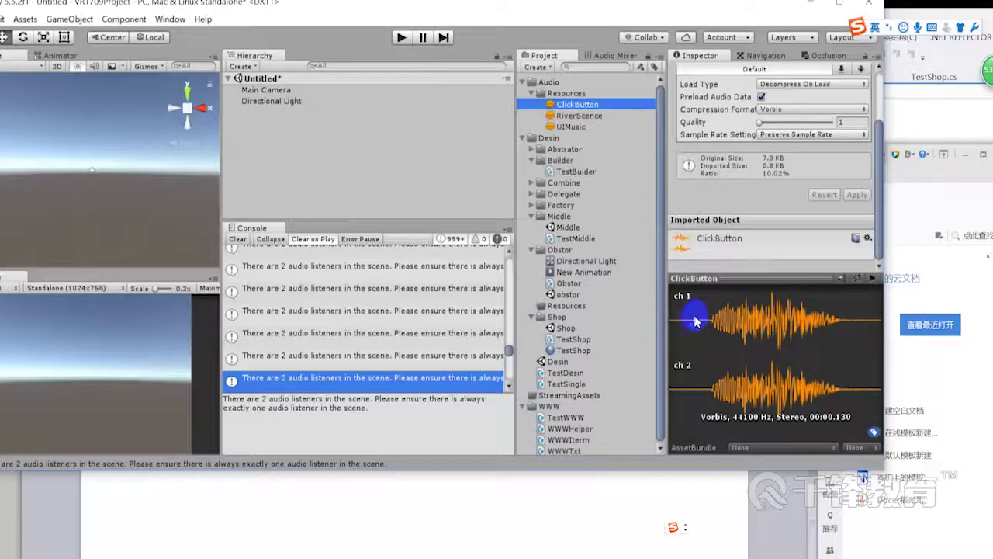
pyautogui.click(698, 319)
pyautogui.click(579, 116)
pyautogui.click(753, 361)
pyautogui.click(821, 370)
pyautogui.click(715, 357)
pyautogui.click(757, 357)
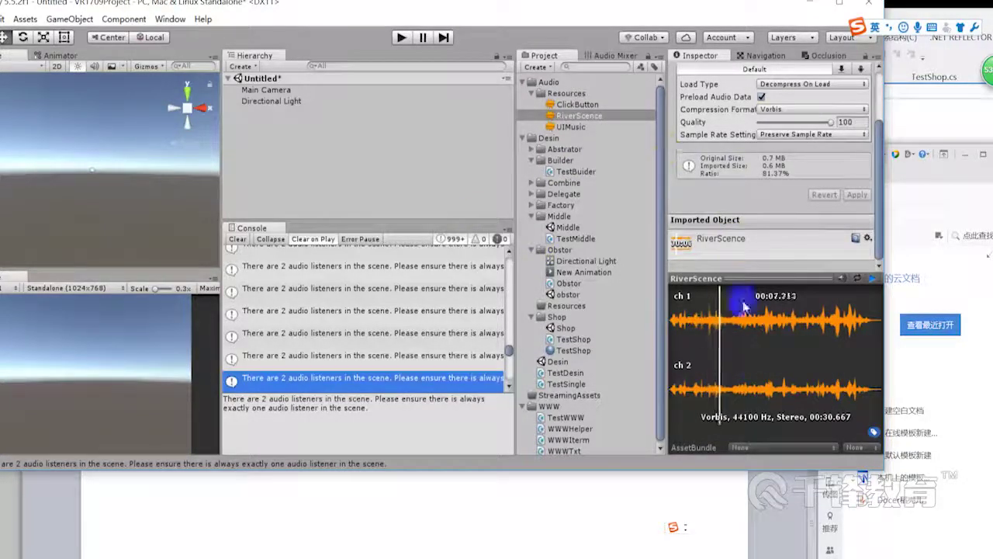
pyautogui.click(872, 278)
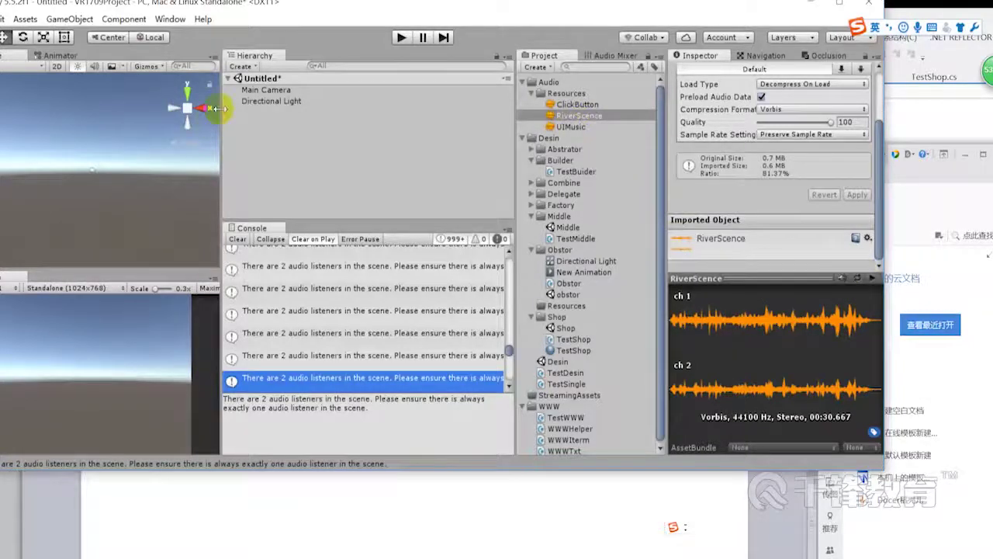
pyautogui.click(271, 100)
pyautogui.scroll(-3, 786, 336)
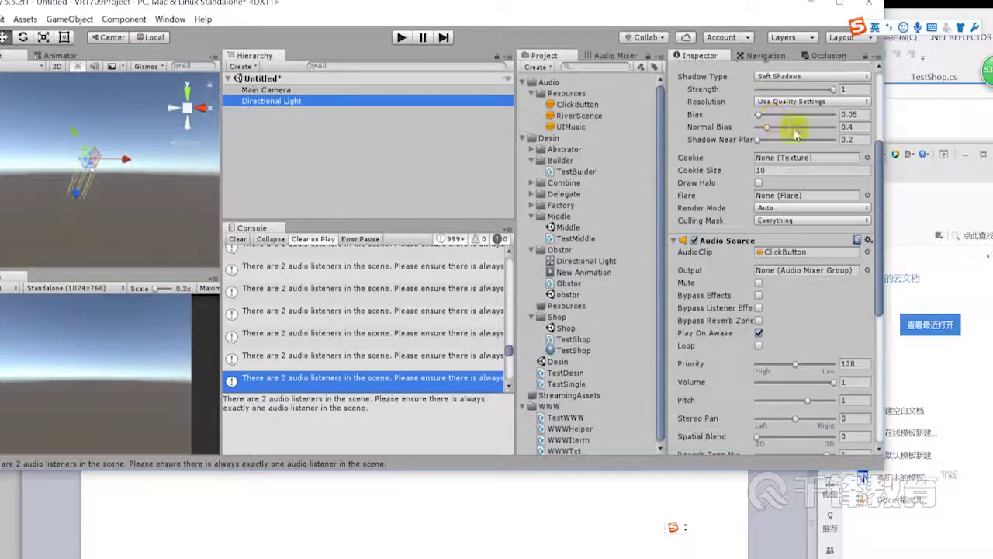
# Step: Widen the Inspector and review the Audio Source's Priority 128, Pitch 1, Logarithmic Rolloff 1–500 settings
pyautogui.scroll(-3, 764, 271)
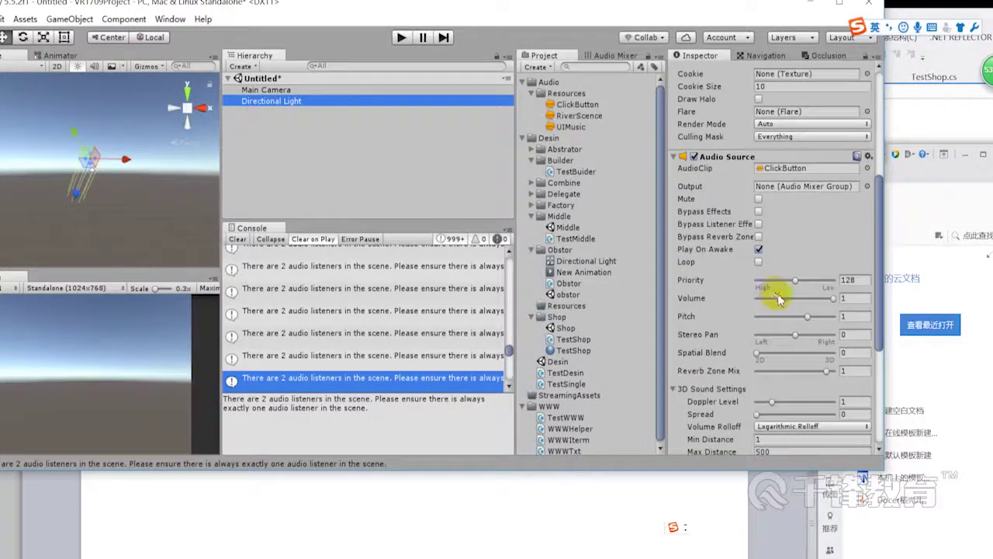
pyautogui.scroll(-7, 765, 284)
pyautogui.scroll(4, 792, 249)
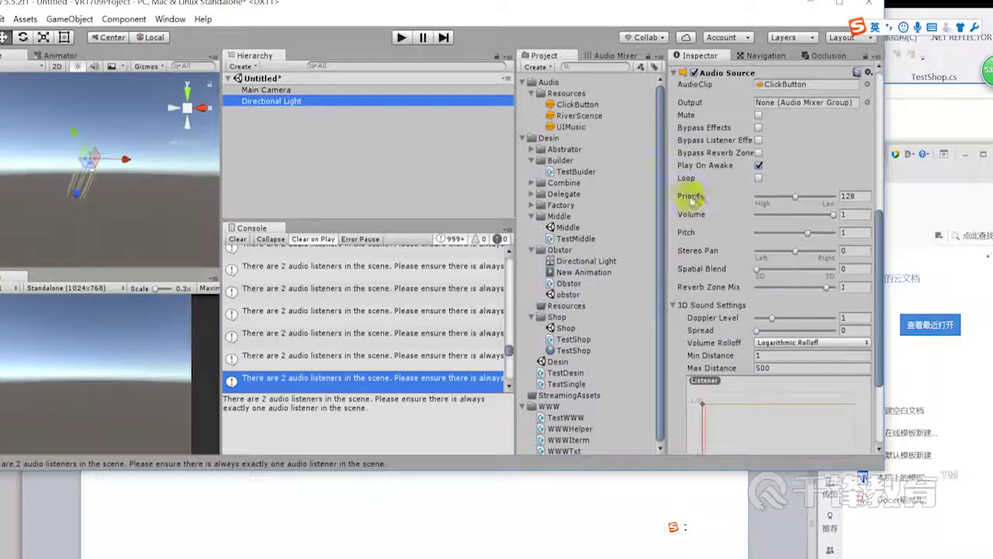
pyautogui.moveTo(669, 188); pyautogui.dragTo(629, 192)
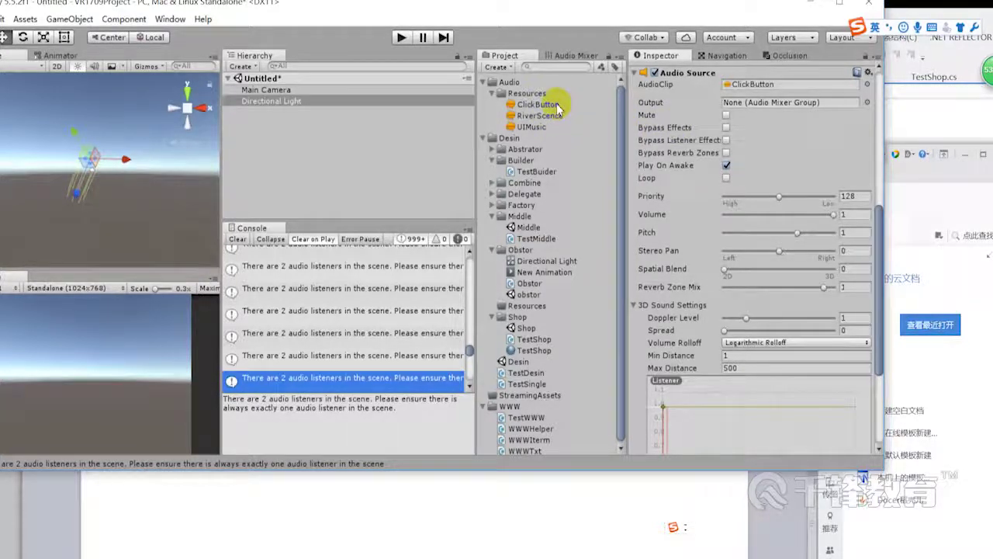
pyautogui.scroll(3, 776, 247)
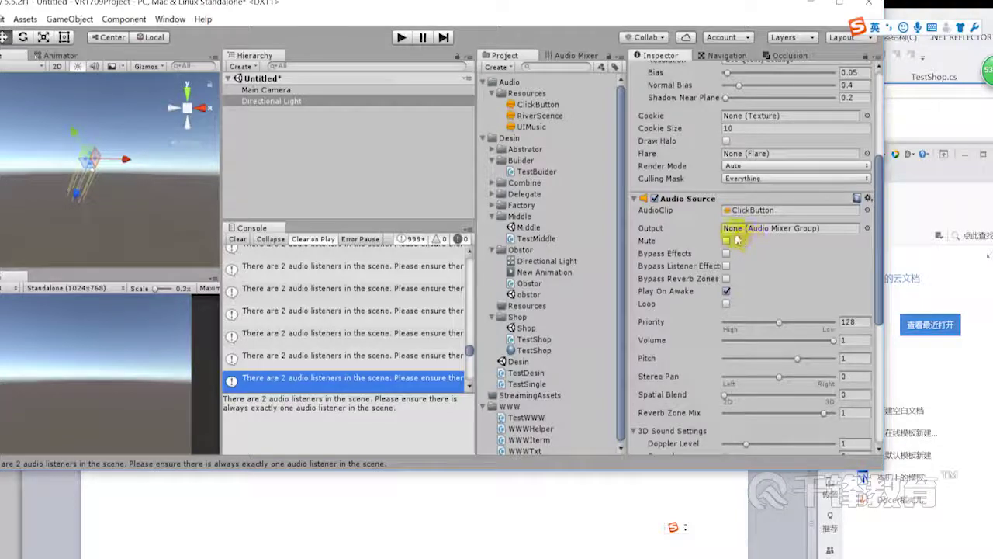
pyautogui.scroll(-3, 757, 202)
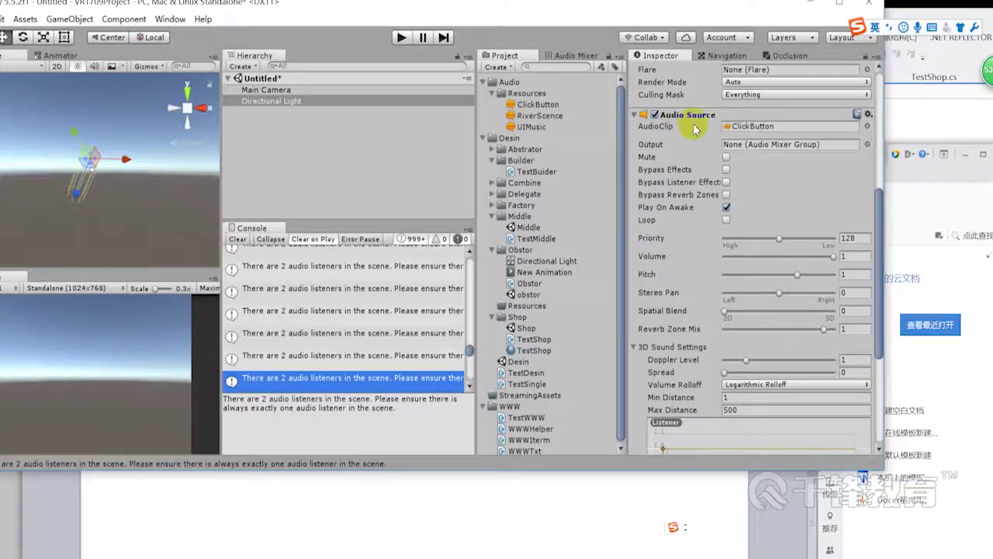
pyautogui.scroll(7, 699, 117)
pyautogui.scroll(3, 722, 105)
pyautogui.scroll(-3, 742, 272)
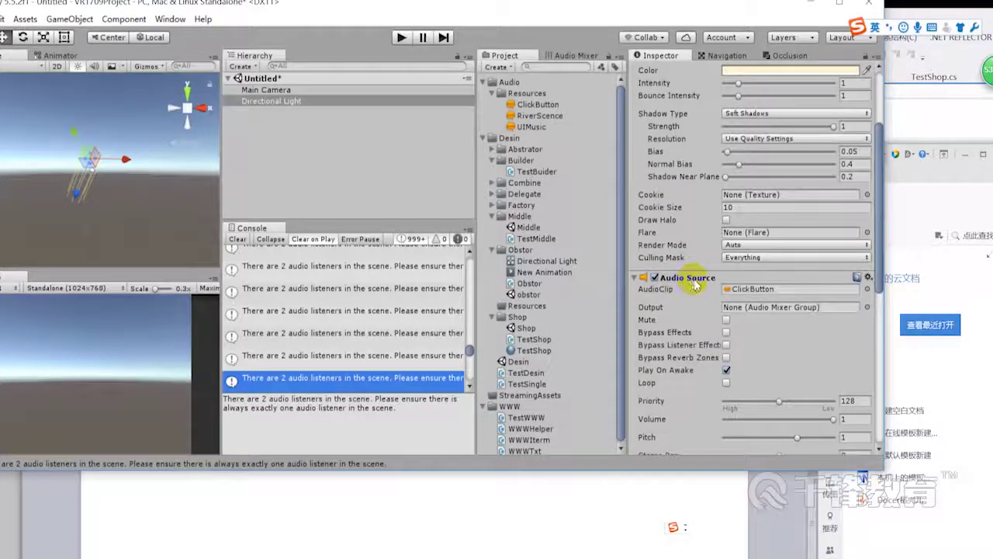
pyautogui.scroll(-2, 722, 288)
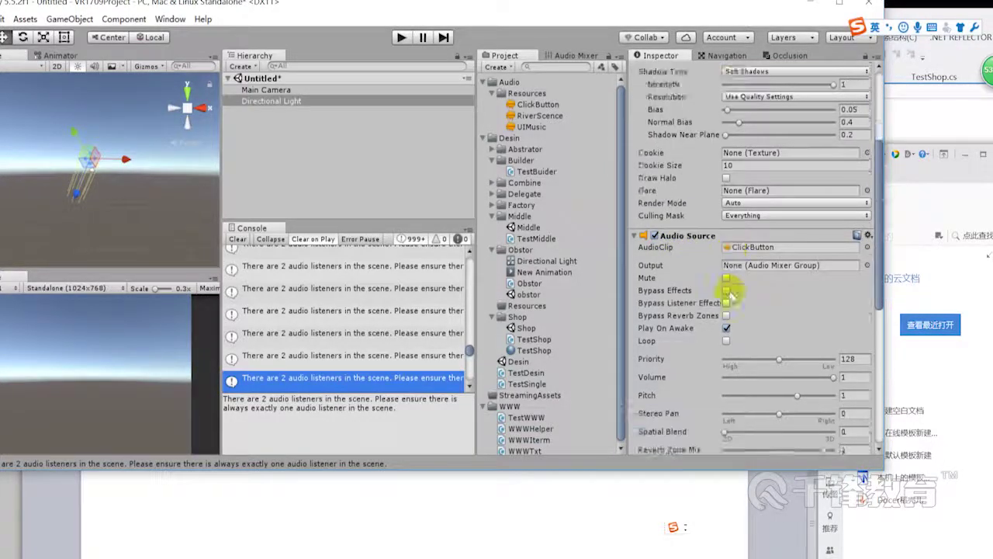
pyautogui.scroll(-3, 721, 263)
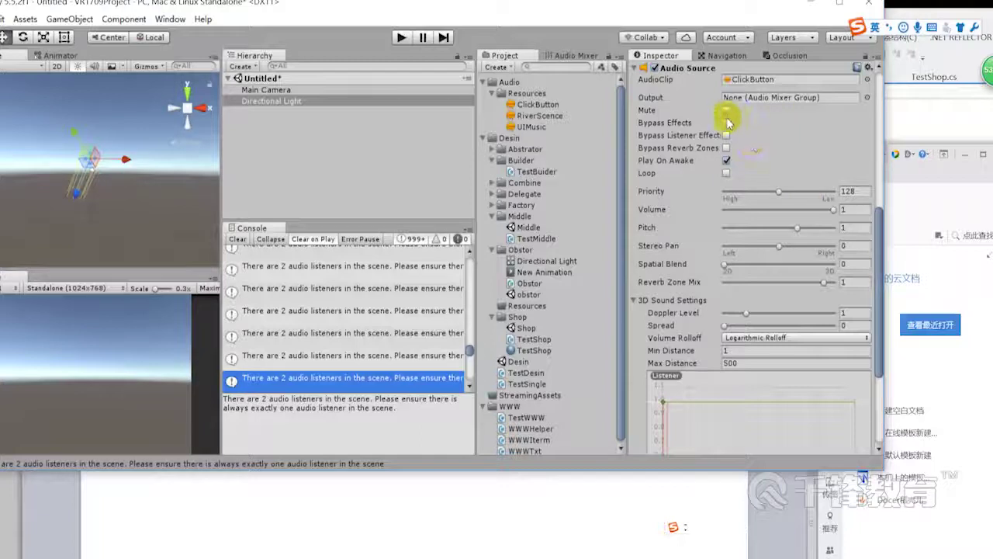
pyautogui.scroll(2, 683, 135)
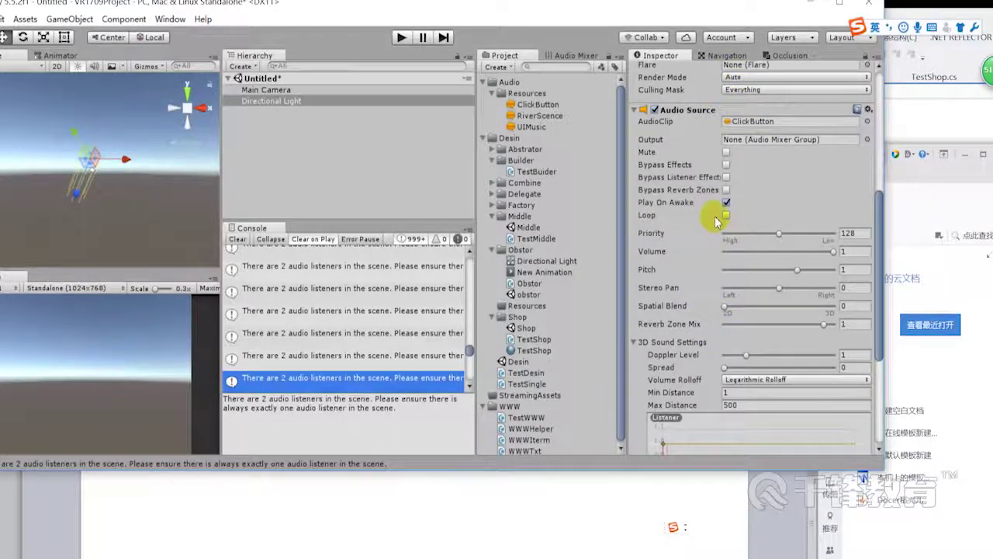
# Step: Set the Audio Source clip to RiverScence and run the scene to hear it
pyautogui.click(867, 125)
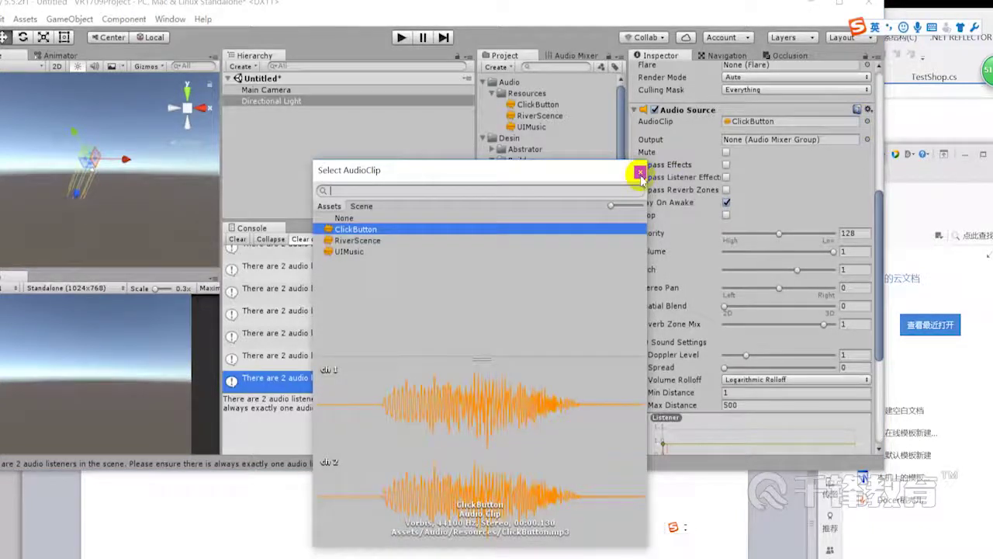
pyautogui.click(356, 240)
pyautogui.click(639, 171)
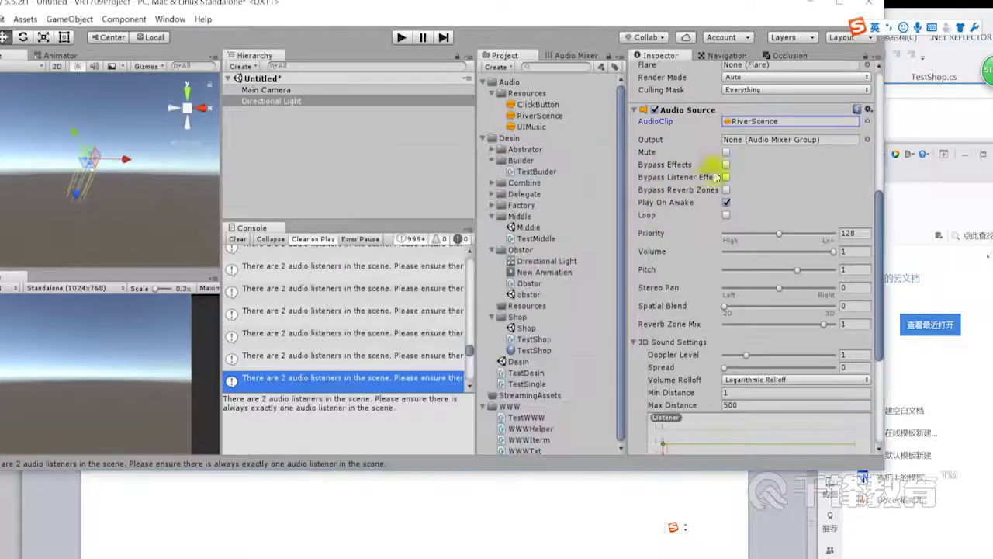
pyautogui.click(401, 37)
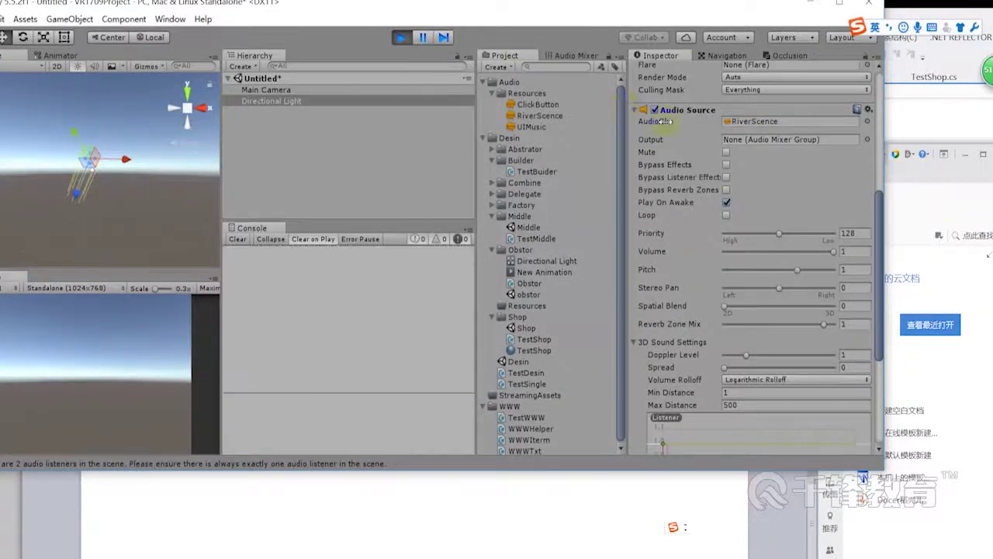
# Step: Switch the clip to UIMusic, then run and stop the scene to test it
pyautogui.click(867, 121)
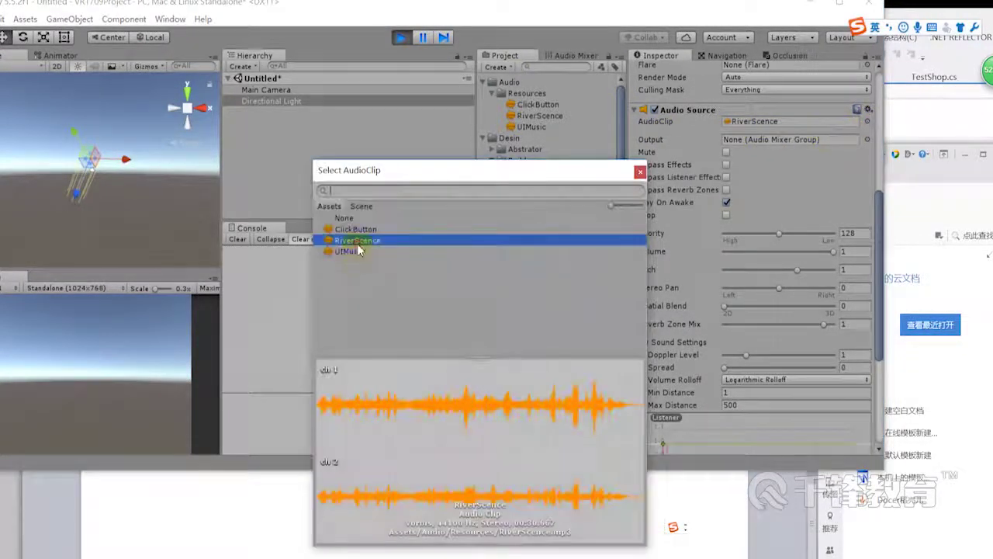
pyautogui.doubleClick(358, 251)
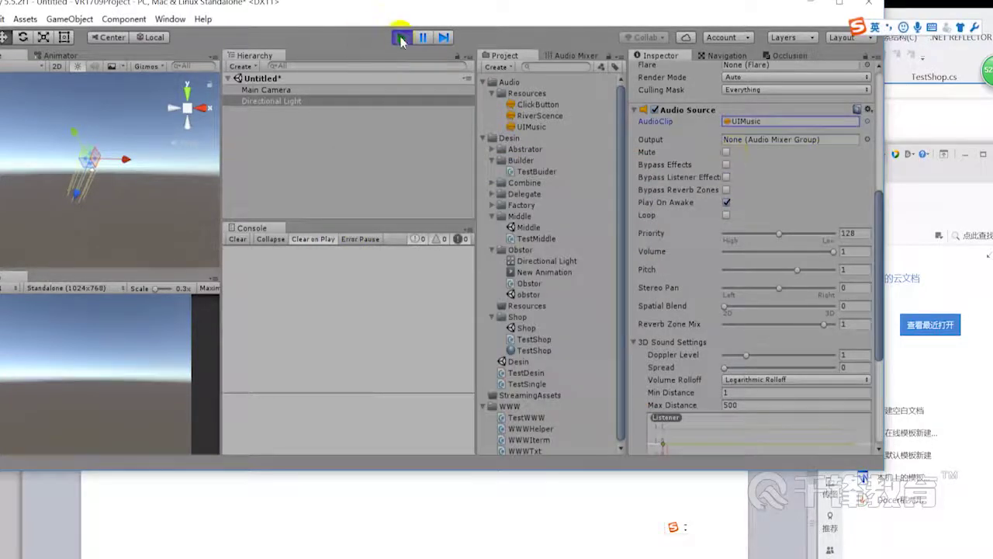
pyautogui.click(401, 38)
pyautogui.click(867, 121)
pyautogui.doubleClick(371, 252)
pyautogui.click(400, 39)
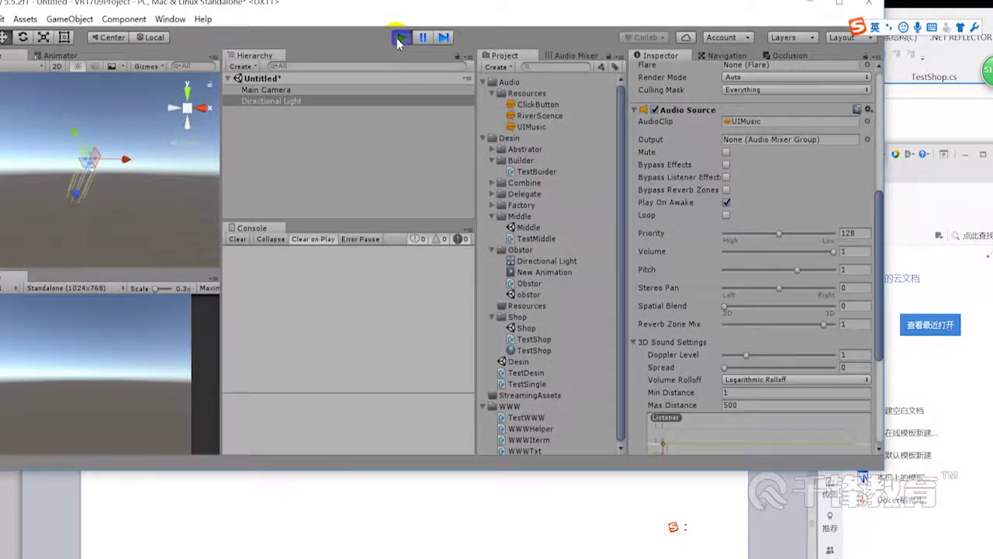
pyautogui.click(399, 38)
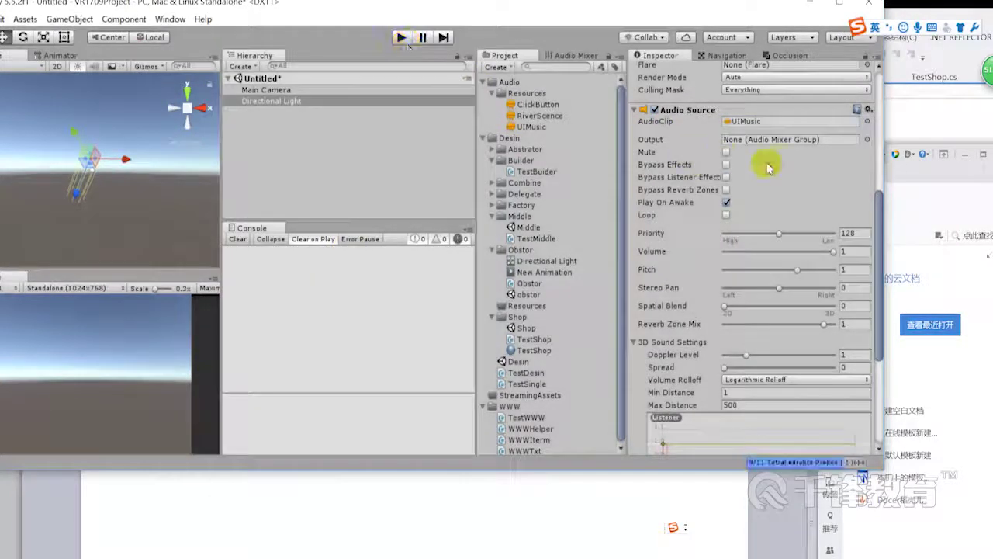
# Step: Lower the Windows speaker volume and view ClickButton's import settings (Vorbis, 44100 Hz, stereo, 00:00.130)
pyautogui.click(862, 555)
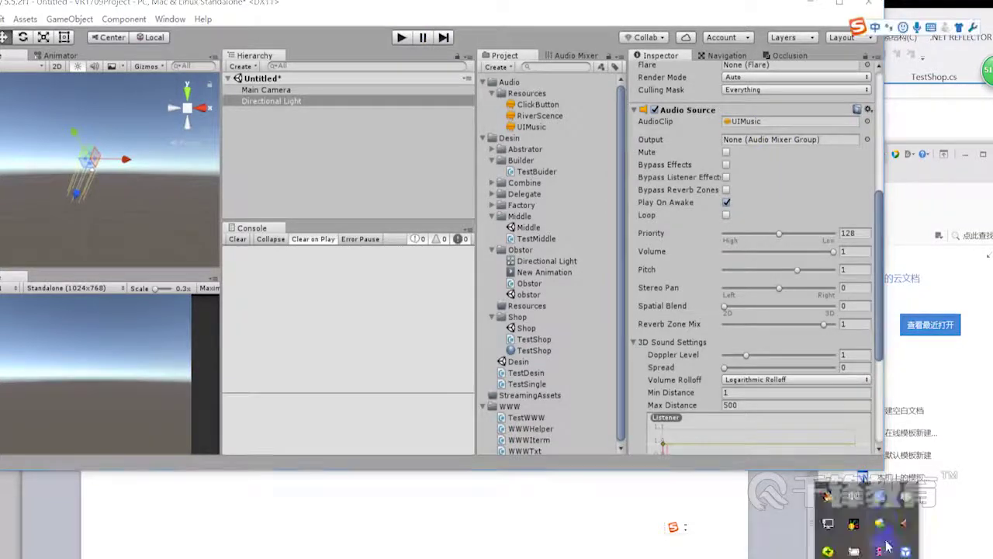
pyautogui.click(854, 495)
pyautogui.scroll(-6, 853, 495)
pyautogui.scroll(-13, 854, 495)
pyautogui.scroll(-10, 854, 495)
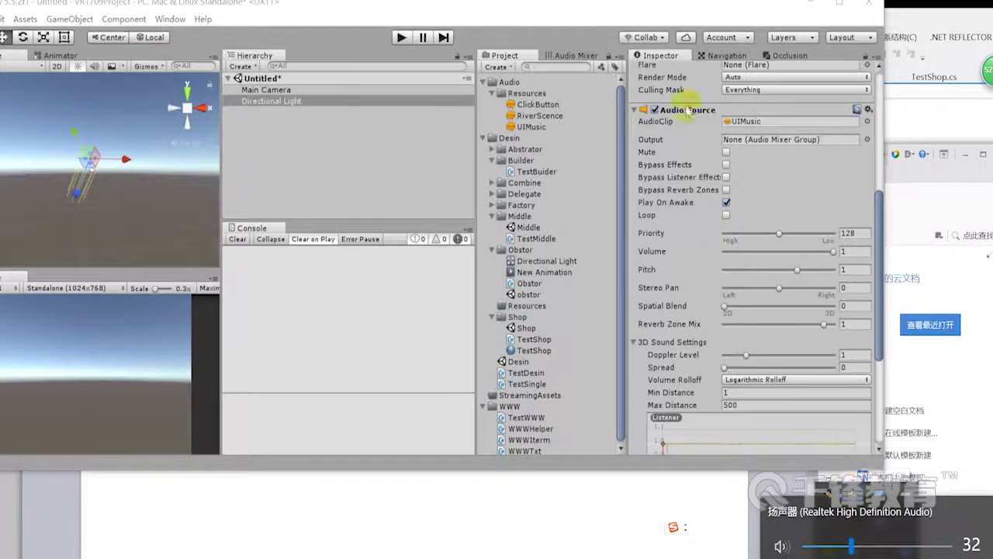
pyautogui.moveTo(617, 10); pyautogui.dragTo(629, 9)
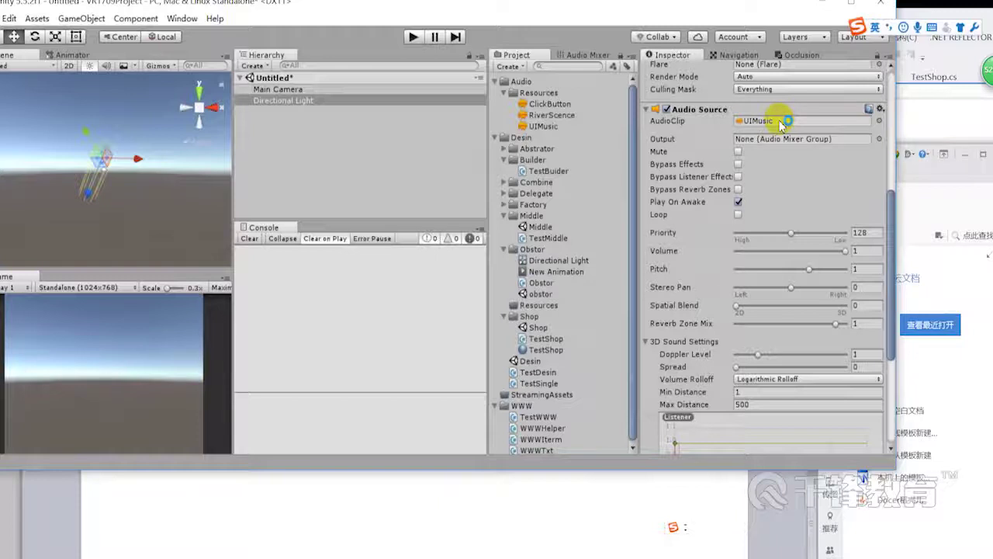
pyautogui.click(557, 104)
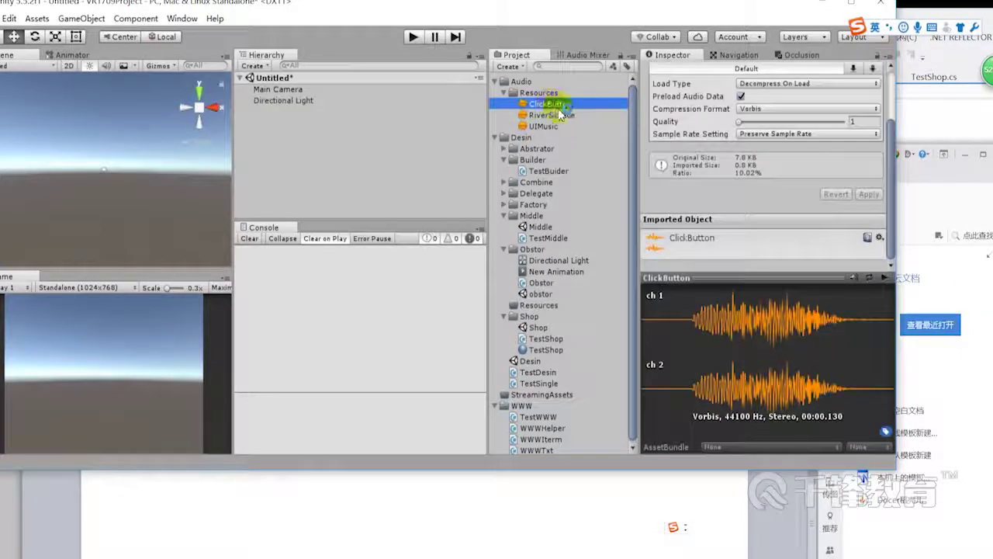
# Step: Type 一个 after '2,' in the Audio.docx notes using pinyin 'yige'
pyautogui.click(334, 511)
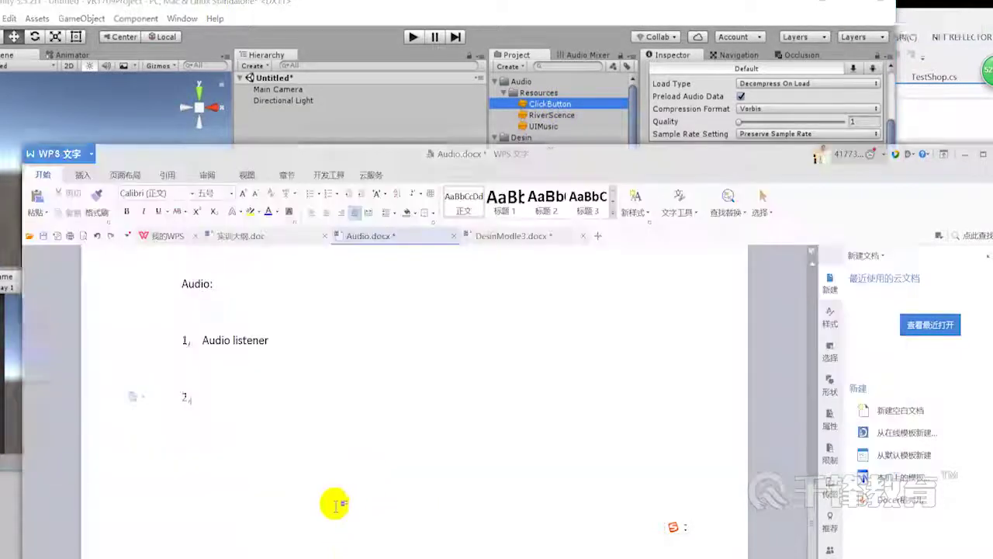
pyautogui.moveTo(436, 157); pyautogui.dragTo(524, 98)
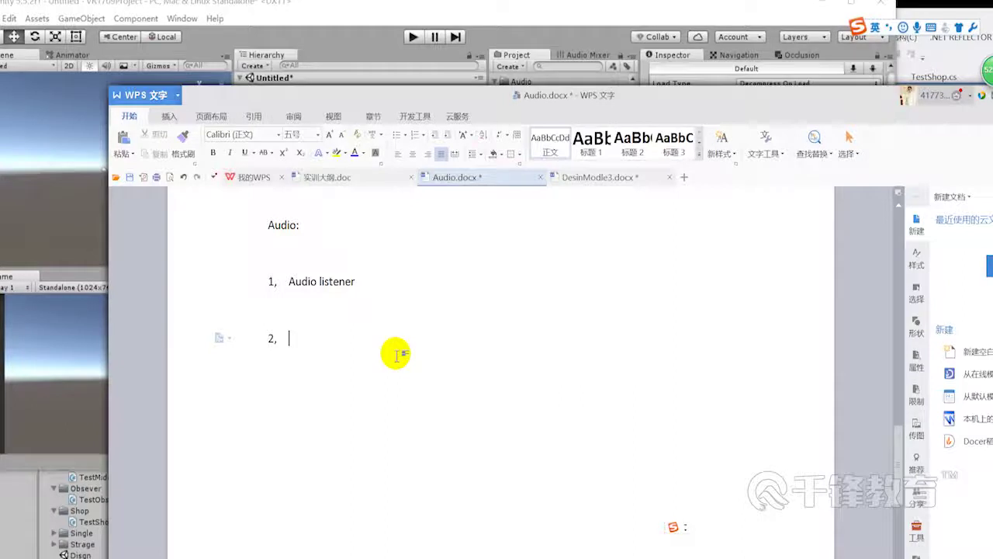
pyautogui.write('yige')
pyautogui.press('space')
# Step: Select the Directional Light to show its Light and UIMusic Audio Source in the Inspector
pyautogui.moveTo(450, 7); pyautogui.dragTo(306, 17)
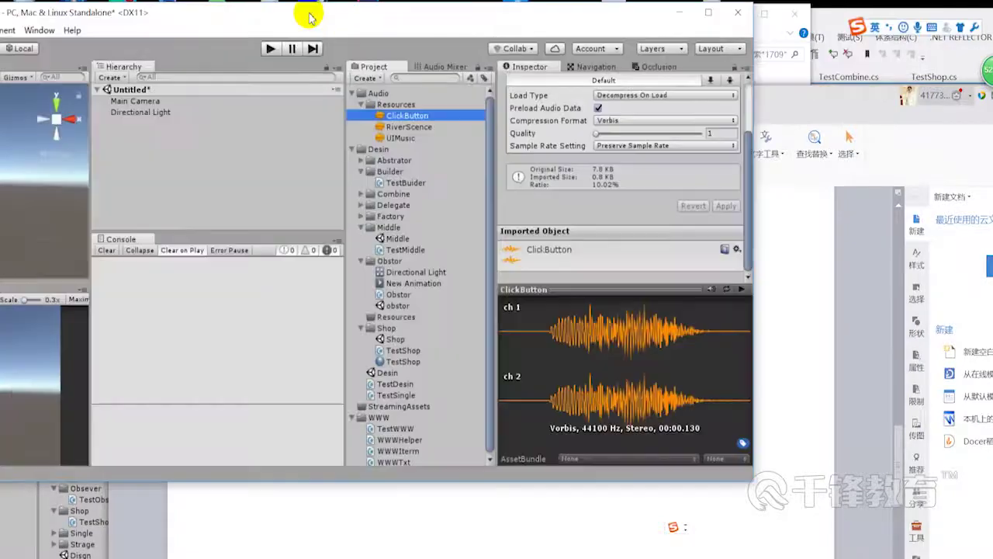
pyautogui.click(116, 112)
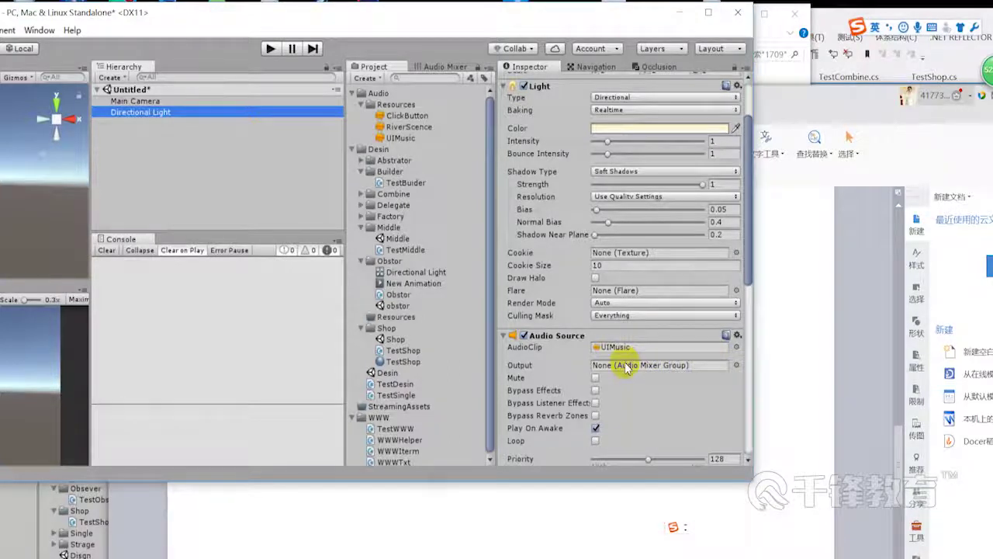
# Step: Continue item 2 in the Audio notes with 可以播放 任意的 using the pinyin IME
pyautogui.click(784, 430)
pyautogui.write('一个 A')
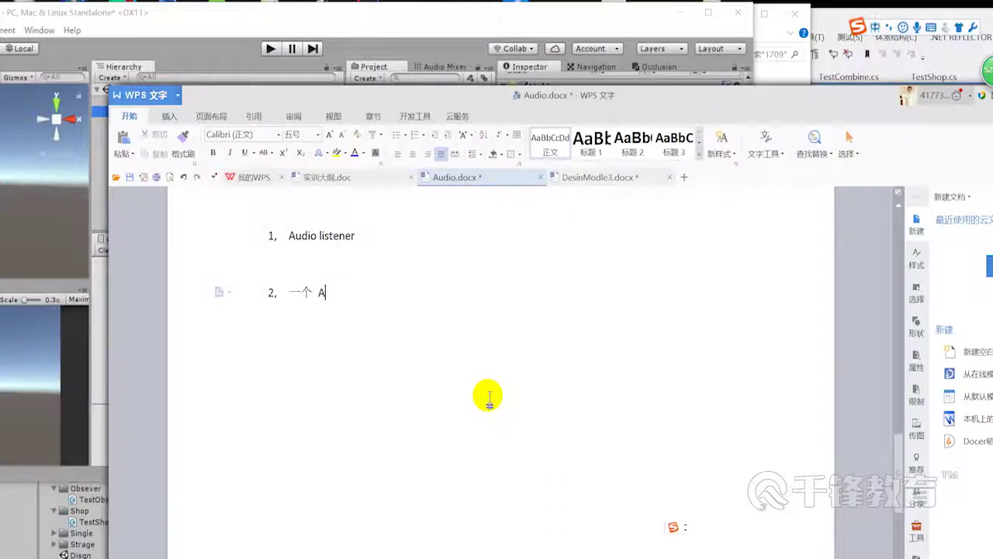
pyautogui.write('ud')
pyautogui.press('Escape')
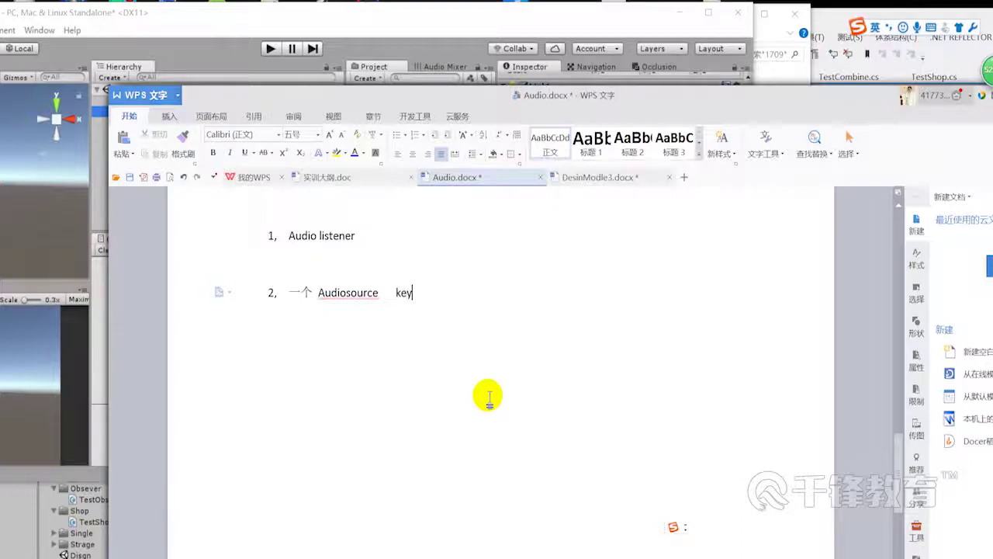
pyautogui.write('ky')
pyautogui.press('space')
pyautogui.write('bof')
pyautogui.press('space')
pyautogui.write("re'")
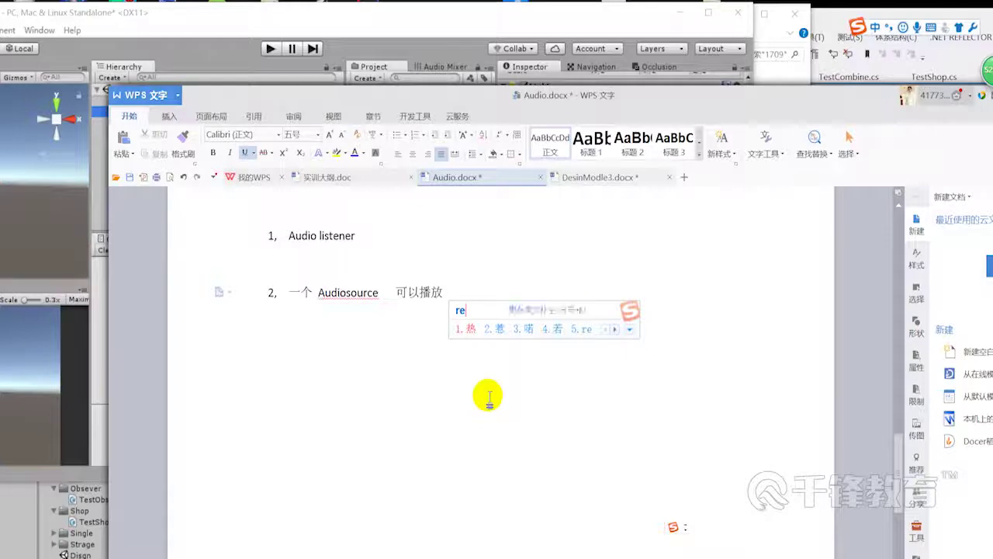
pyautogui.write('yi')
pyautogui.press('BackSpace')
pyautogui.press('BackSpace')
pyautogui.write('nyide')
pyautogui.press('space')
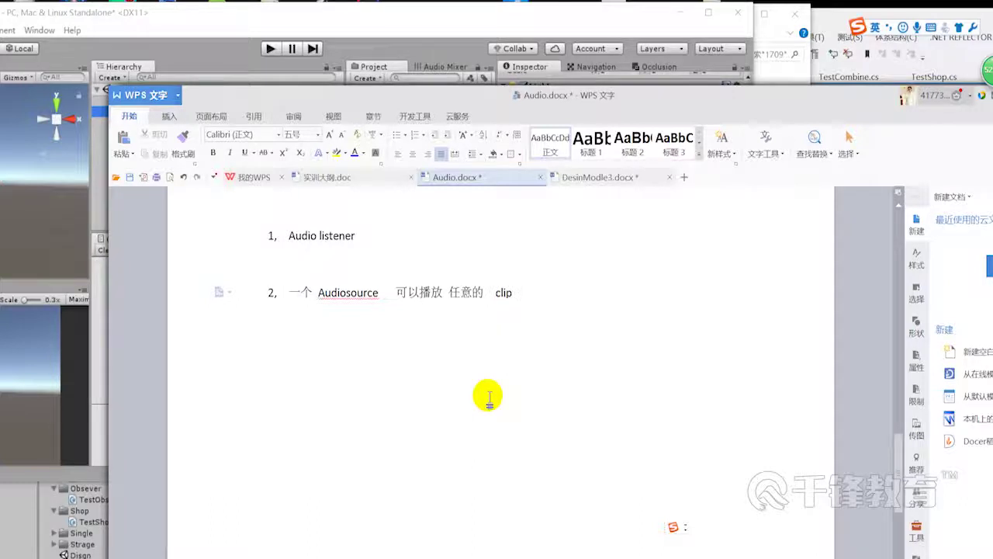
# Step: Insert 'Audio ' before clip, save Audio.docx, and start a new line for item 3
pyautogui.press('Left')
pyautogui.press('Left')
pyautogui.press('Left')
pyautogui.write('Audio')
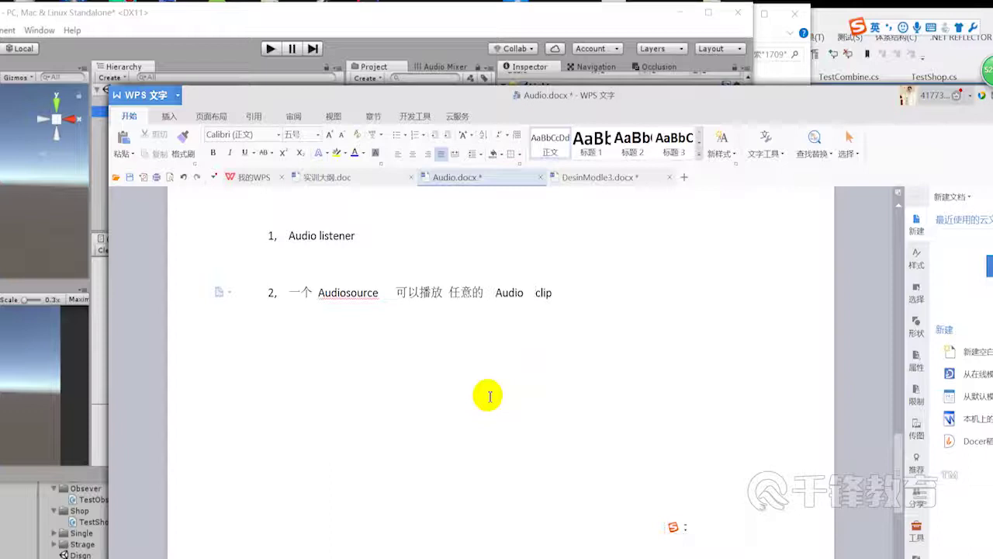
pyautogui.click(581, 290)
pyautogui.hotkey('ctrl', 's')
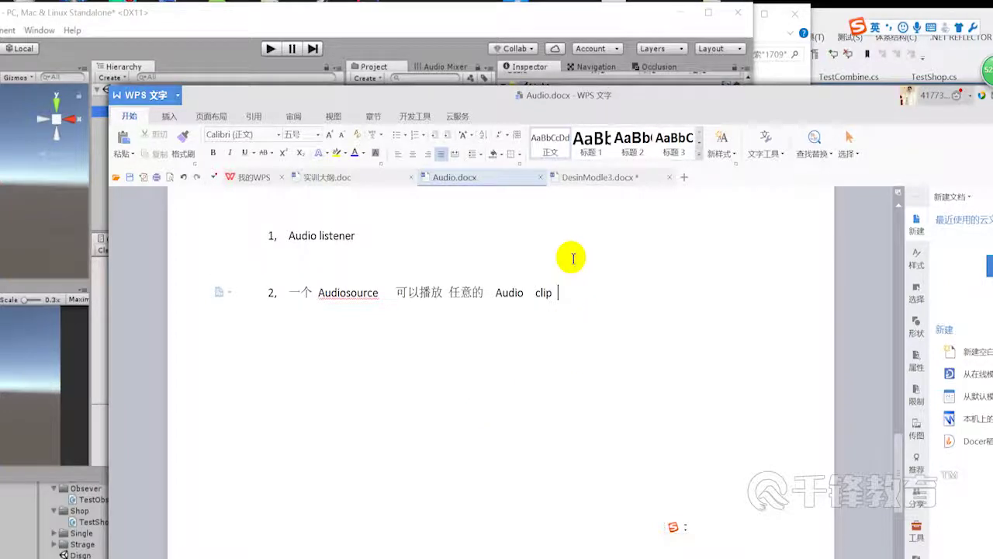
pyautogui.moveTo(533, 95); pyautogui.dragTo(602, 92)
pyautogui.press('Return')
# Step: Type item 3 as '3, Audio Source 非常占用 空间' with the pinyin IME
pyautogui.write('3, Audio ')
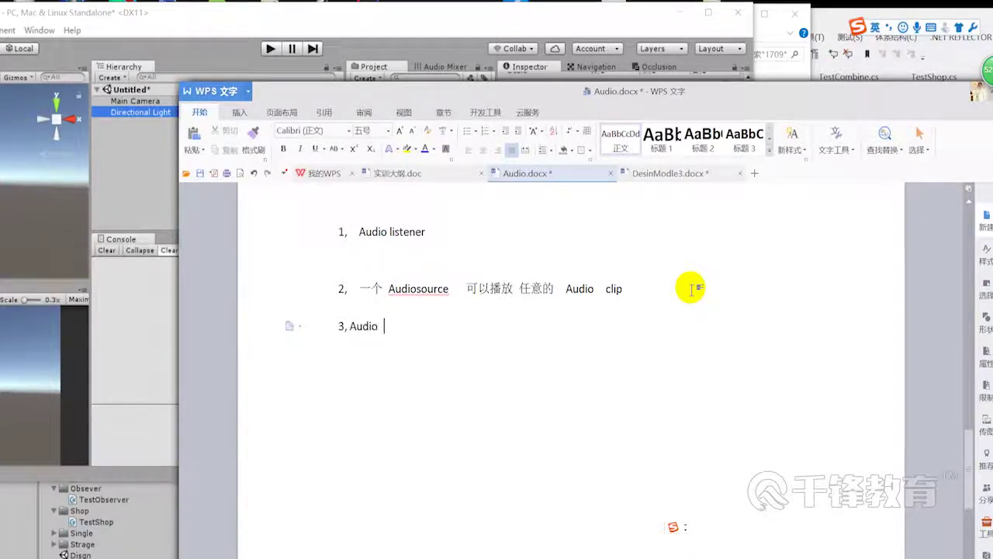
pyautogui.write('Source')
pyautogui.press('shift')
pyautogui.write('feic')
pyautogui.press('space')
pyautogui.write('zhanyong')
pyautogui.press('space')
pyautogui.write('kongjian')
pyautogui.press('space')
# Step: Finish item 3 with '：本身属性较多，继承 monobehavriour' and add an empty line below
pyautogui.write('：')
pyautogui.press('shift')
pyautogui.write('ben')
pyautogui.press('BackSpace')
pyautogui.press('BackSpace')
pyautogui.press('BackSpace')
pyautogui.press('shift')
pyautogui.write('benshen')
pyautogui.press('space')
pyautogui.write('shuxing')
pyautogui.press('space')
pyautogui.write('jiaodu')
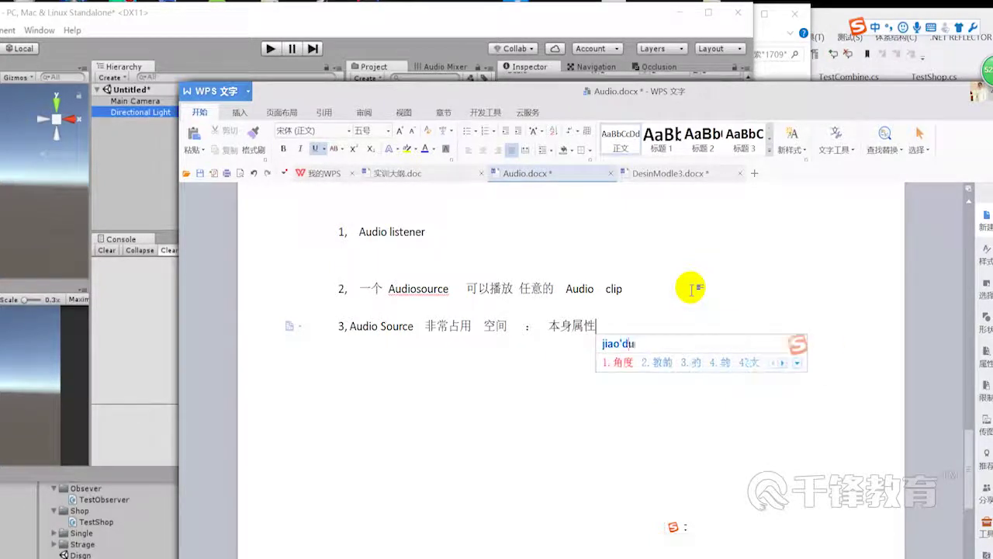
pyautogui.write('o')
pyautogui.press('space')
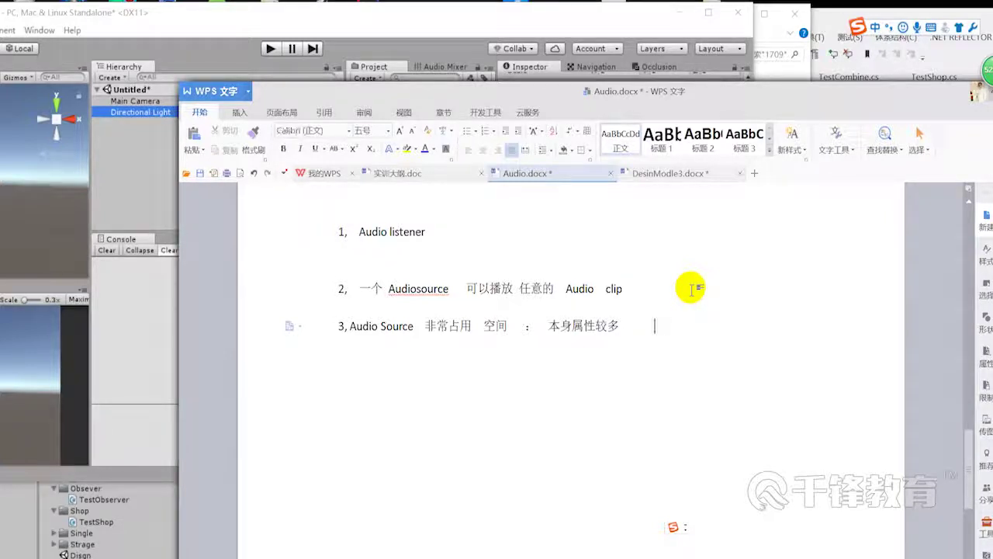
pyautogui.write('，继承  ')
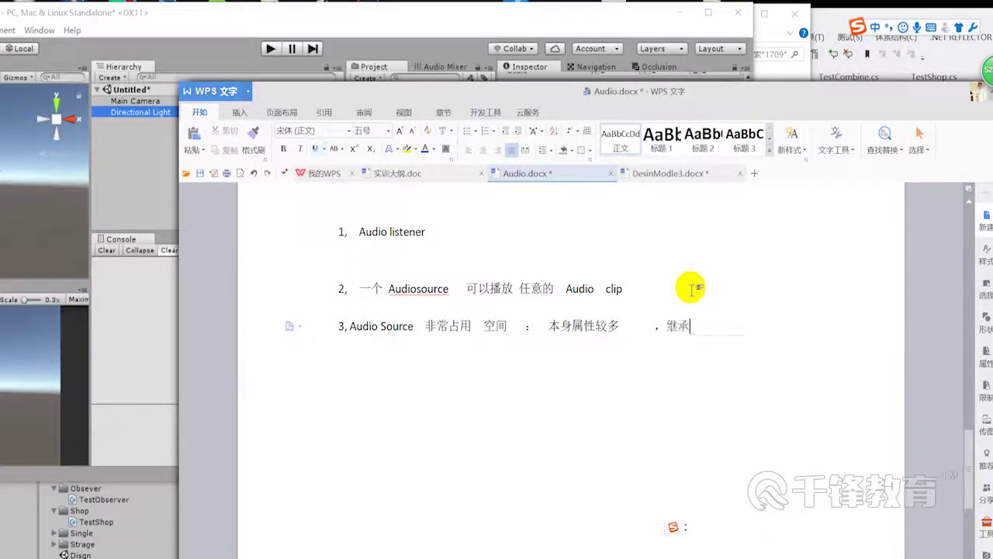
pyautogui.write('monobehavriour')
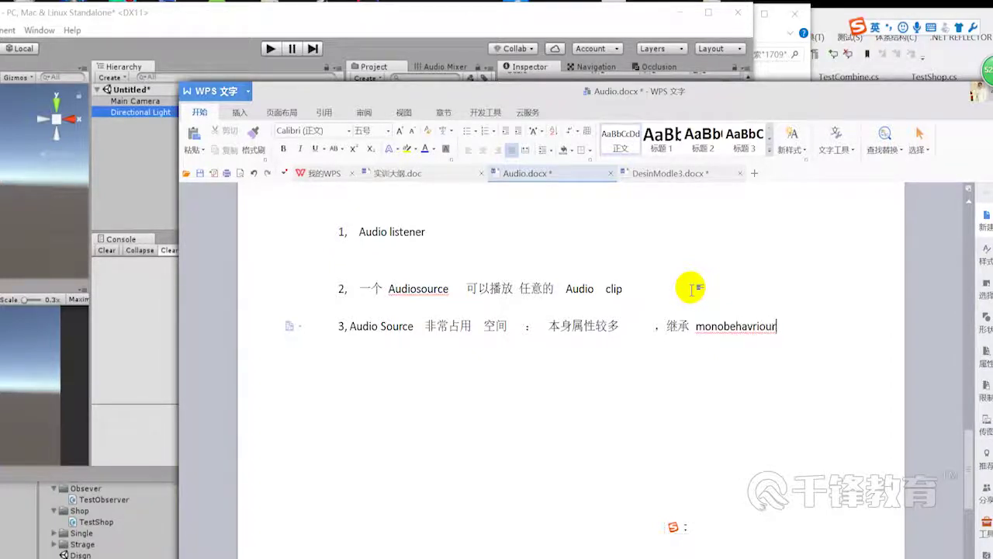
pyautogui.press('shift')
pyautogui.press('Return')
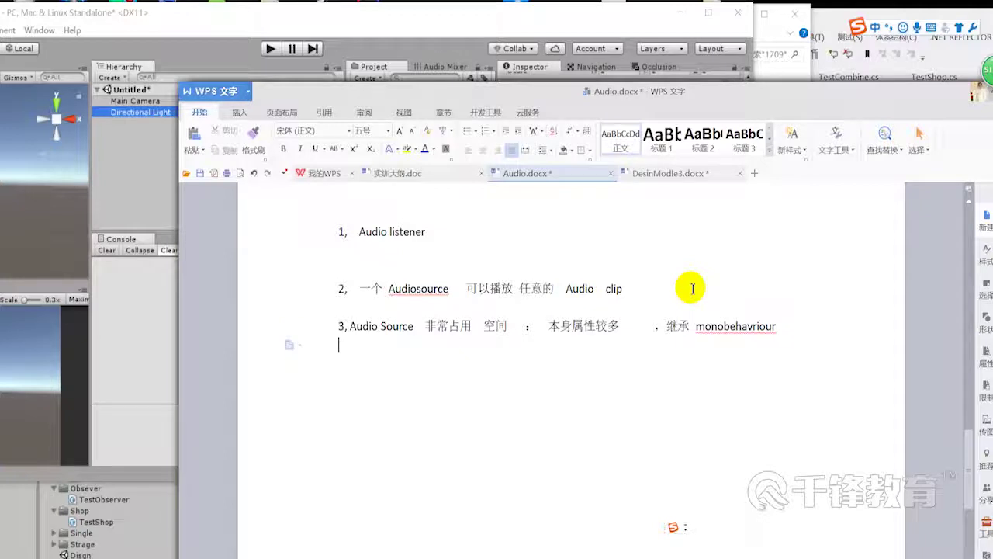
pyautogui.scroll(-1, 737, 319)
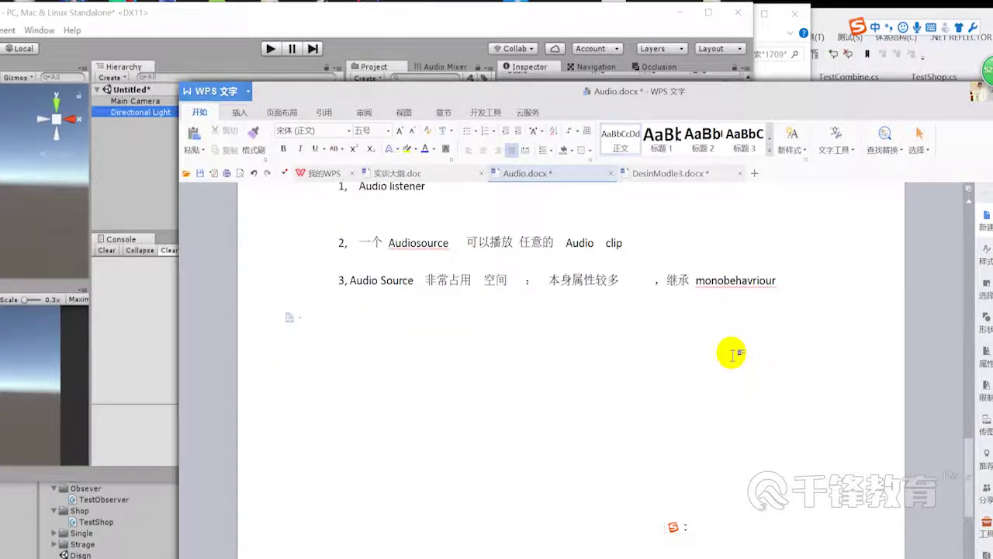
# Step: Make item 3 an auto-numbered list item matching items 1 and 2
pyautogui.moveTo(233, 283); pyautogui.dragTo(230, 268)
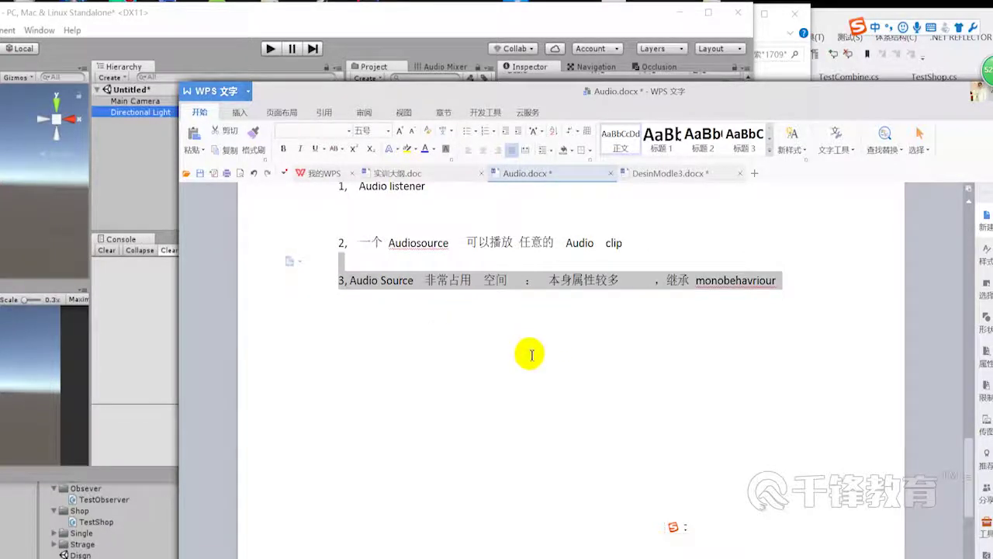
pyautogui.click(516, 377)
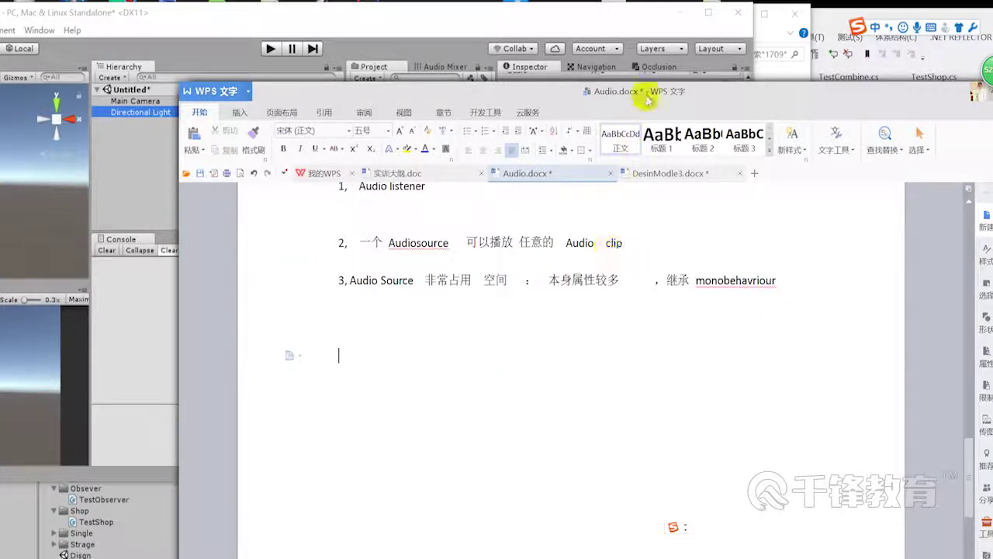
pyautogui.moveTo(644, 91); pyautogui.dragTo(627, 79)
pyautogui.moveTo(552, 78); pyautogui.dragTo(428, 54)
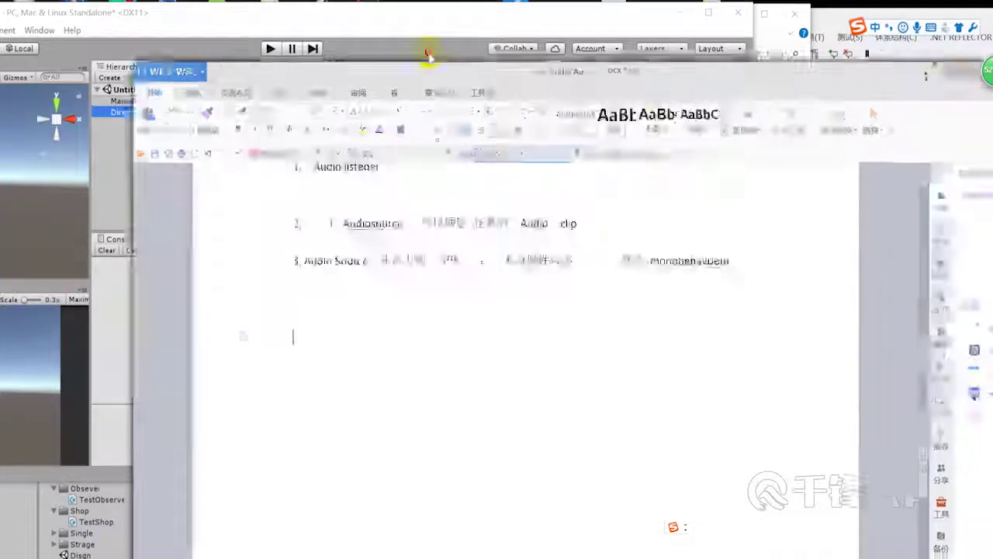
pyautogui.moveTo(416, 149)
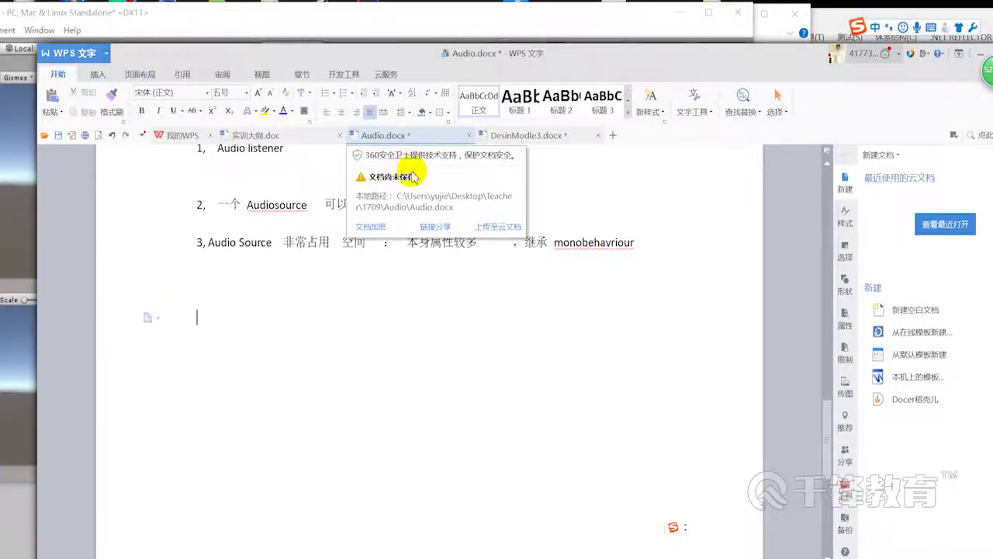
pyautogui.click(202, 241)
pyautogui.click(205, 242)
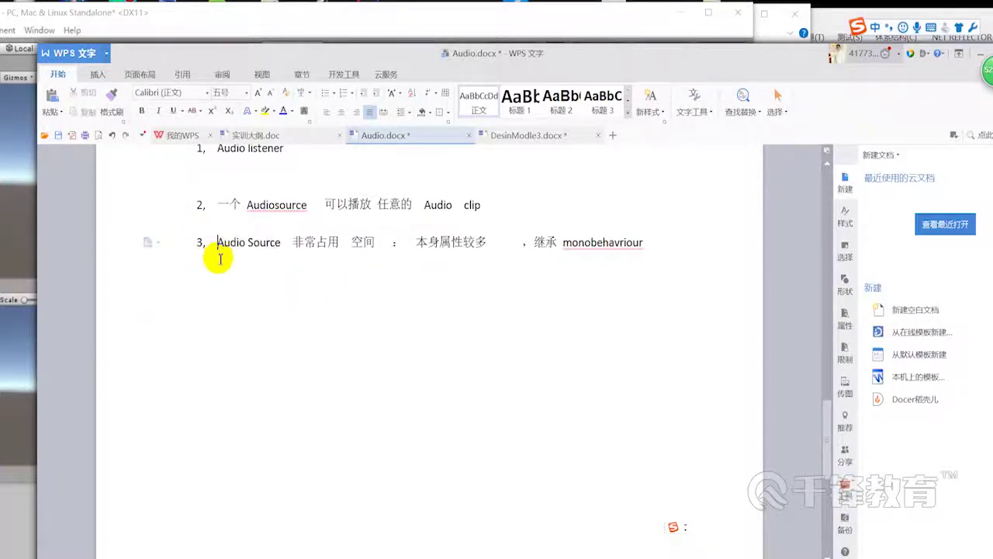
# Step: Save Audio.docx with the cursor on the empty line and reposition the document window
pyautogui.click(384, 307)
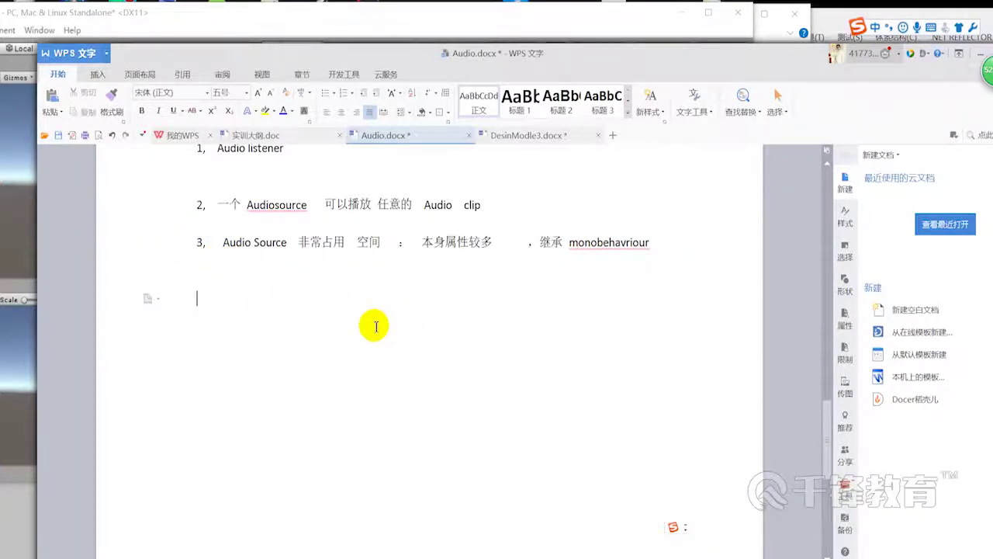
pyautogui.hotkey('ctrl', 's')
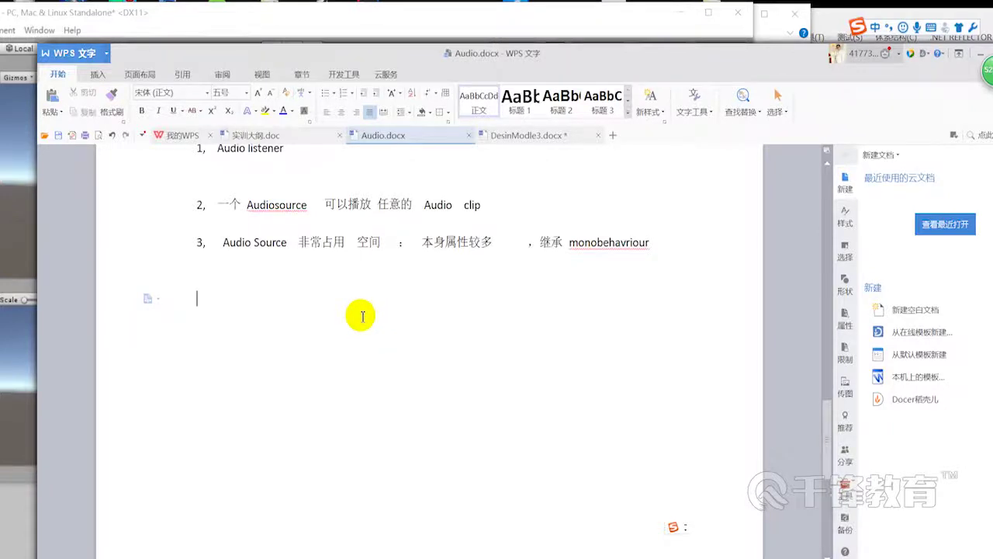
pyautogui.moveTo(468, 48); pyautogui.dragTo(508, 27)
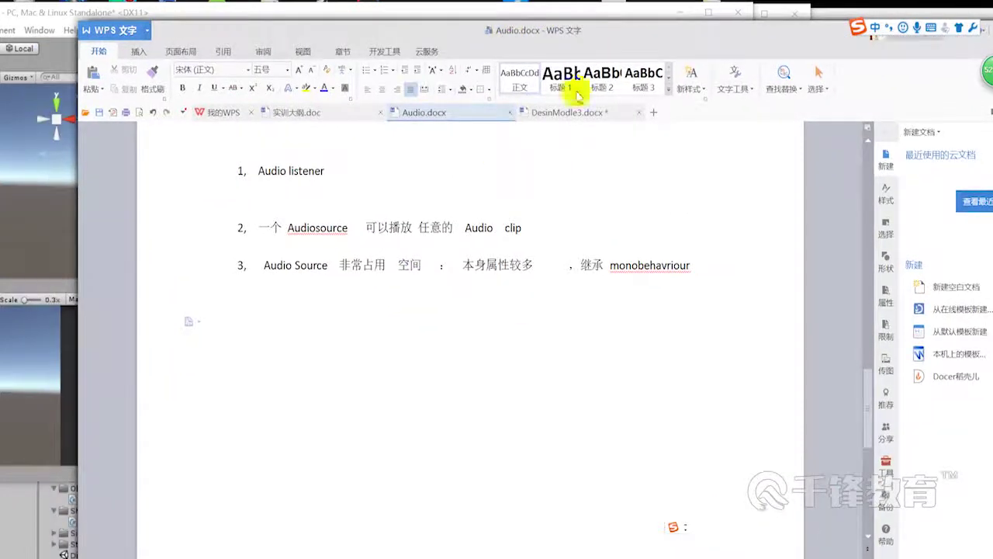
pyautogui.moveTo(569, 35); pyautogui.dragTo(598, 10)
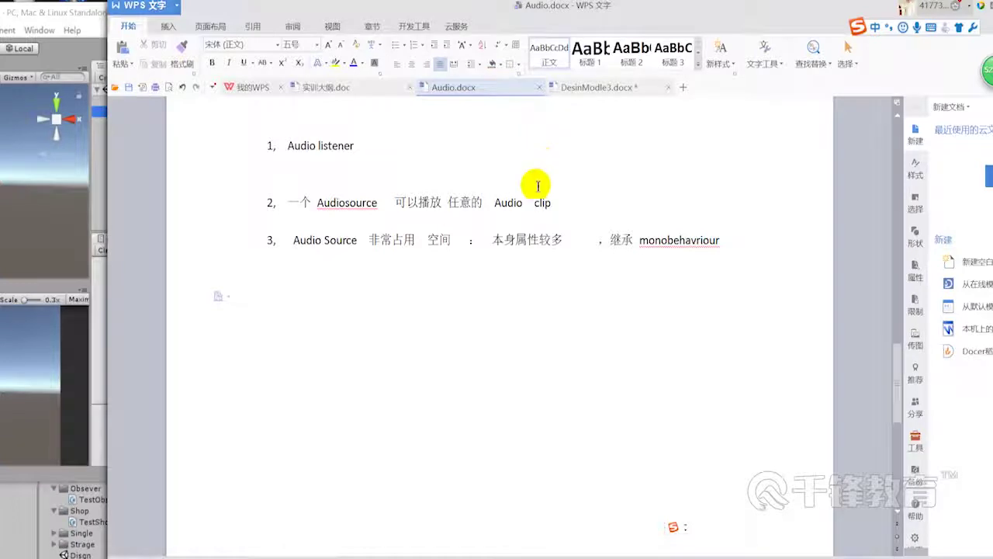
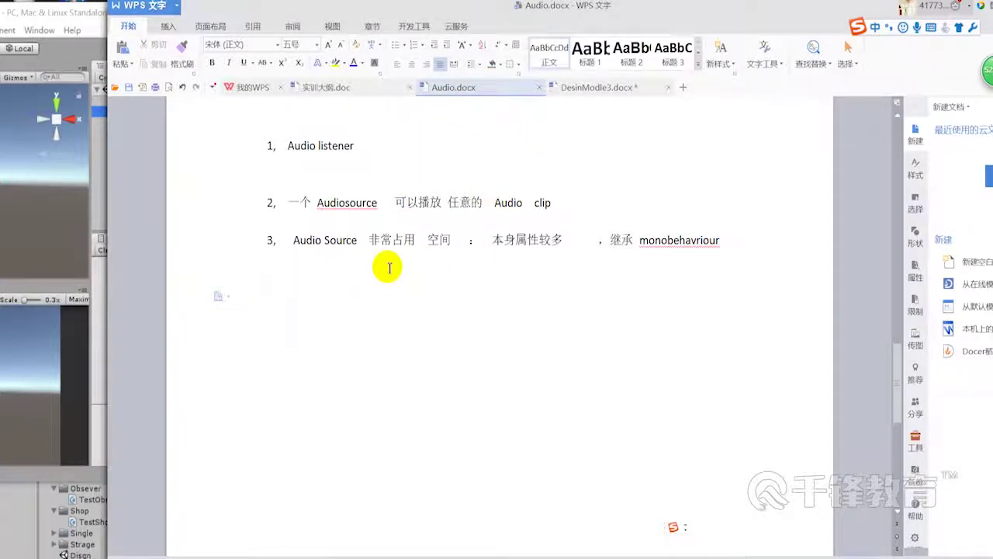
# Step: Add two blank lines below the third Audio Source note
pyautogui.press('Return')
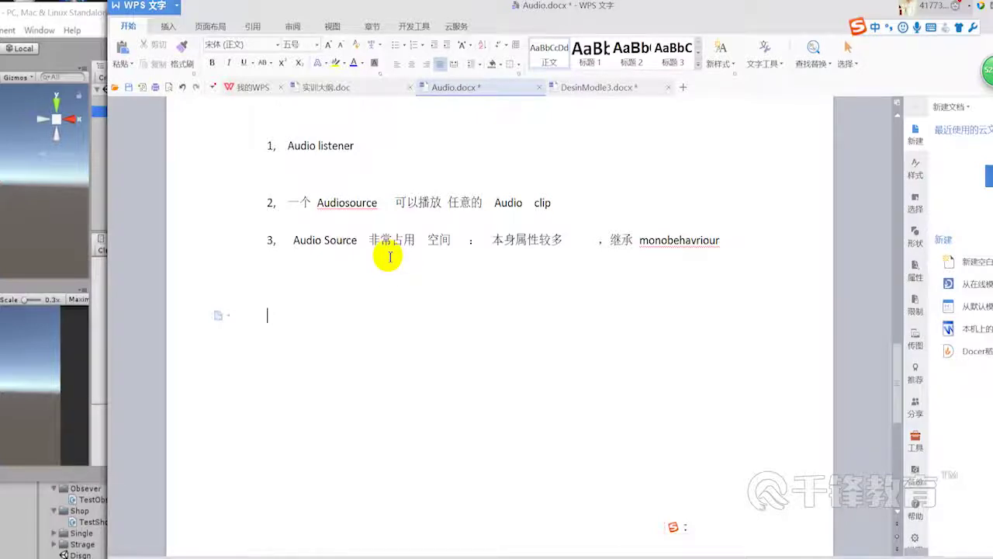
pyautogui.scroll(-1, 395, 274)
pyautogui.scroll(-1, 399, 282)
pyautogui.press('Return')
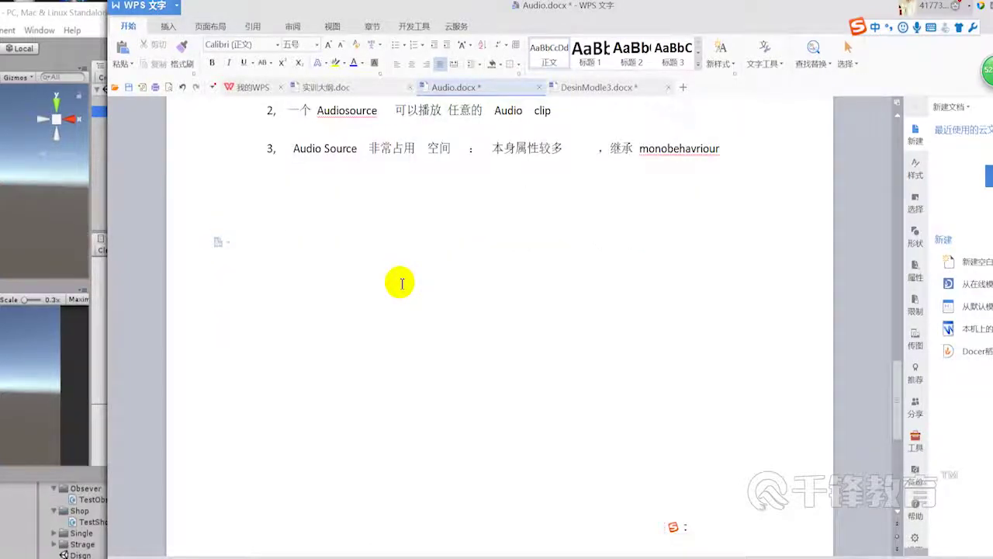
# Step: Put an '抽象：' heading above a new numbered item 1 and save
pyautogui.write('1.')
pyautogui.press('Up')
pyautogui.write('抽象')
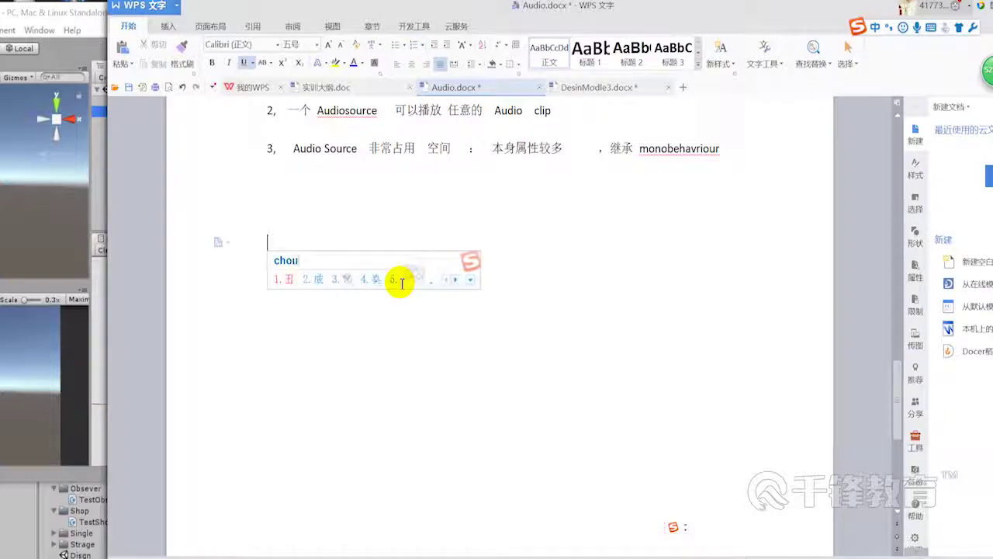
pyautogui.write('：')
pyautogui.press('Return')
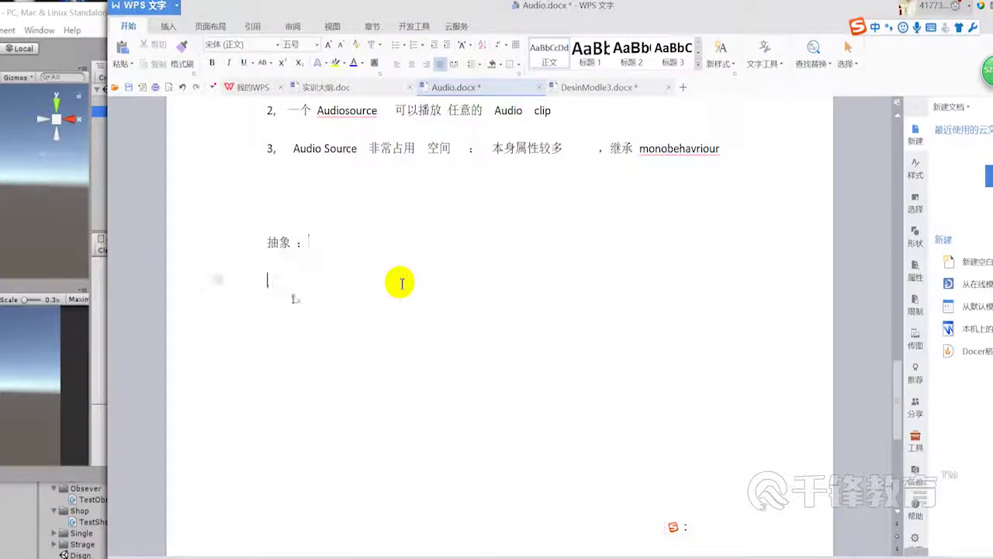
pyautogui.press('Down')
pyautogui.hotkey('ctrl', 's')
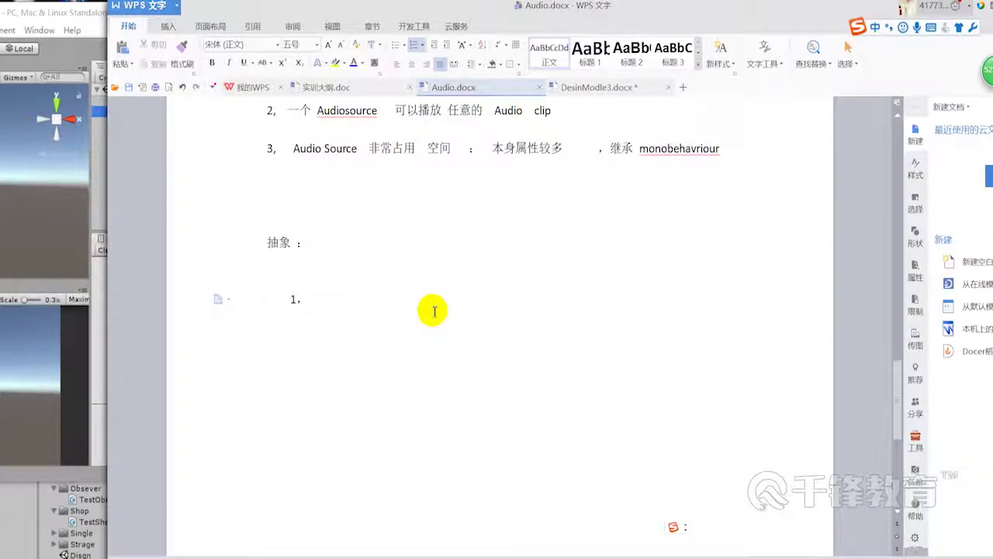
# Step: Type '能否用有限个AudioSource' as the start of item 1
pyautogui.write('能否yong')
pyautogui.press('space')
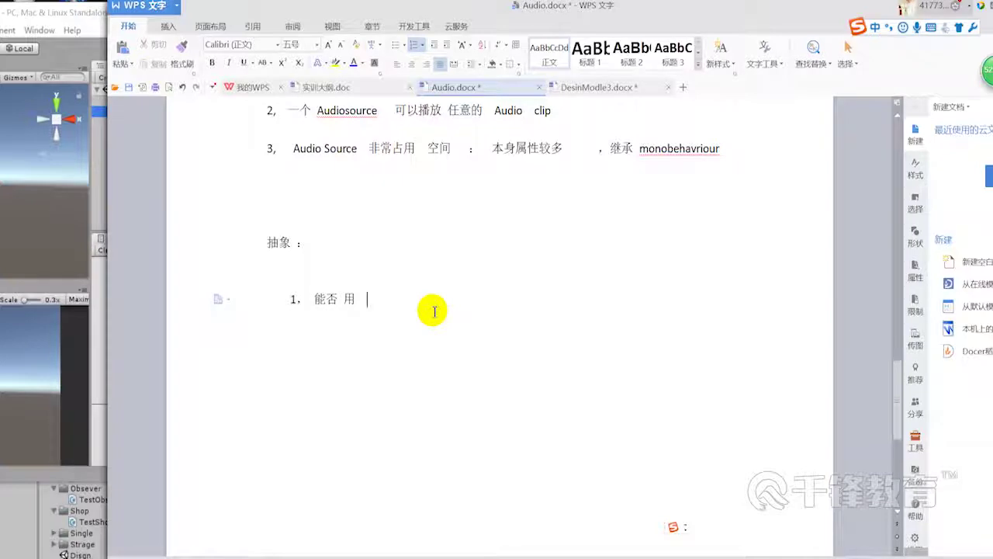
pyautogui.write('you')
pyautogui.press('space')
pyautogui.write('xian')
pyautogui.press('space')
pyautogui.write('ge')
pyautogui.press('space')
pyautogui.press('shift')
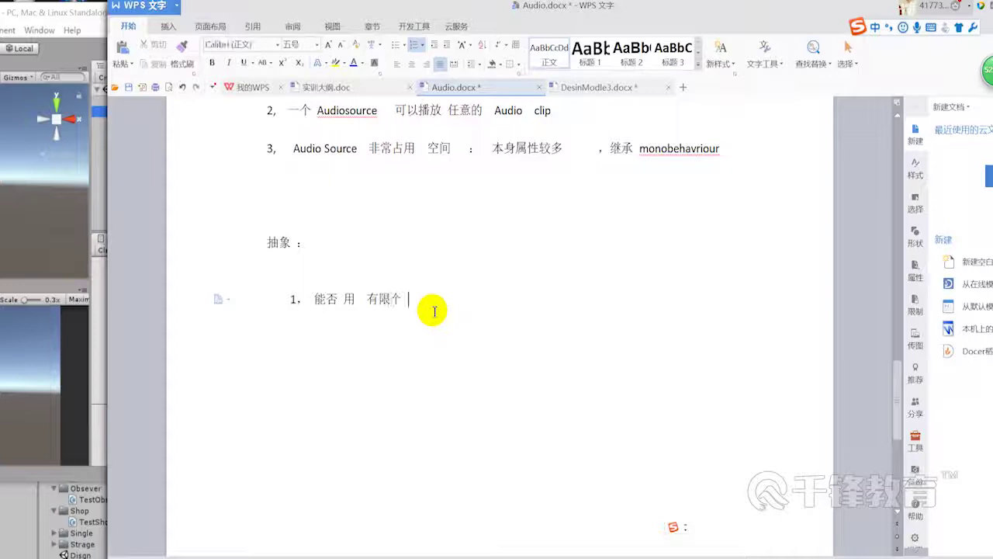
pyautogui.write('s')
pyautogui.press('BackSpace')
pyautogui.write('AudioS')
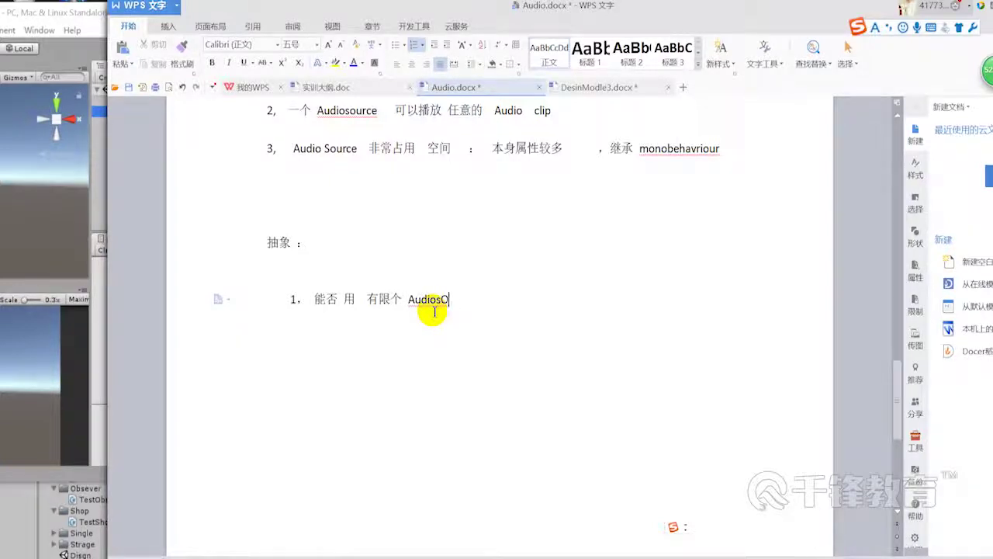
pyautogui.write('ource')
# Step: Finish item 1 with '播放无限个clips', start item 2, and save Audio.docx
pyautogui.press('shift')
pyautogui.write('bofang')
pyautogui.press('space')
pyautogui.write('wuxian')
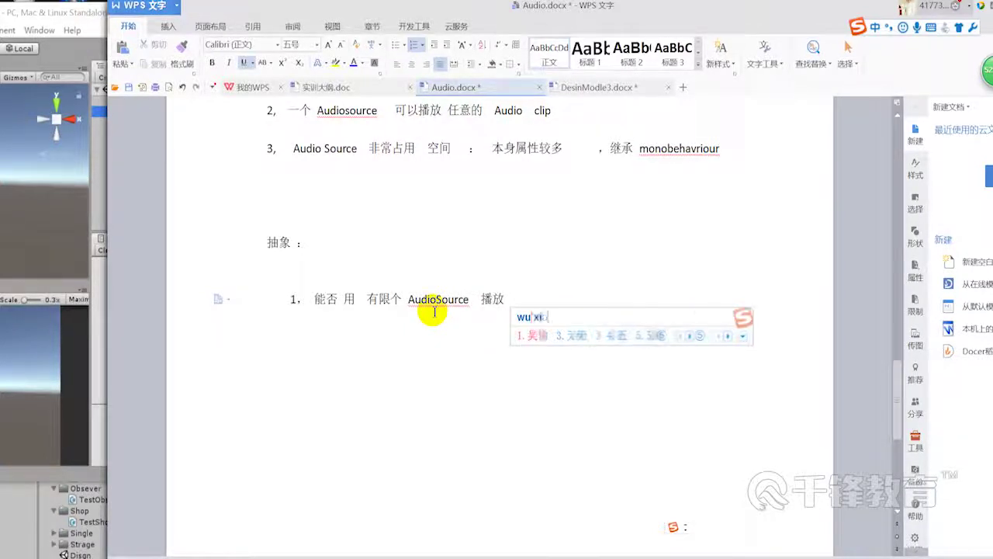
pyautogui.press('space')
pyautogui.write('个')
pyautogui.press('shift')
pyautogui.write(' clips')
pyautogui.press('Return')
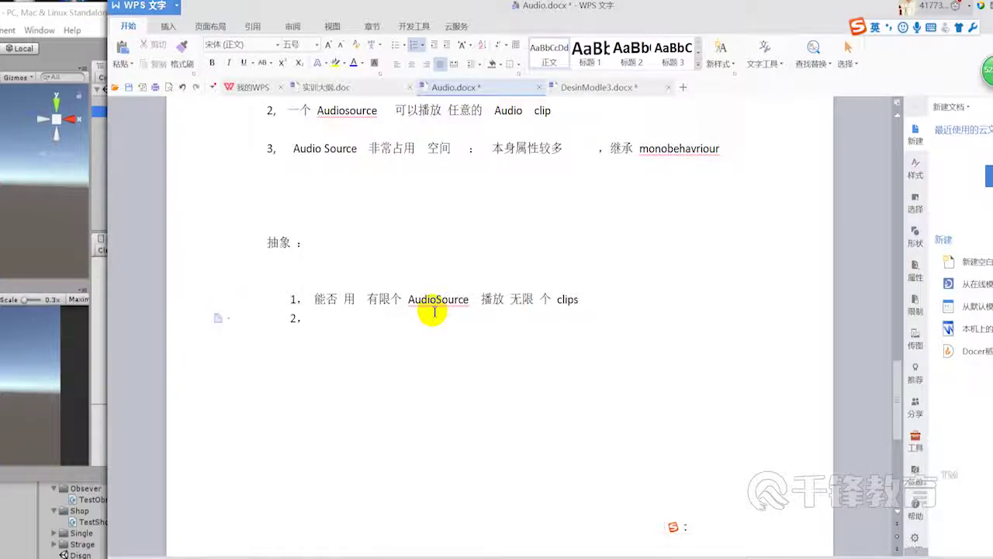
pyautogui.hotkey('ctrl', 's')
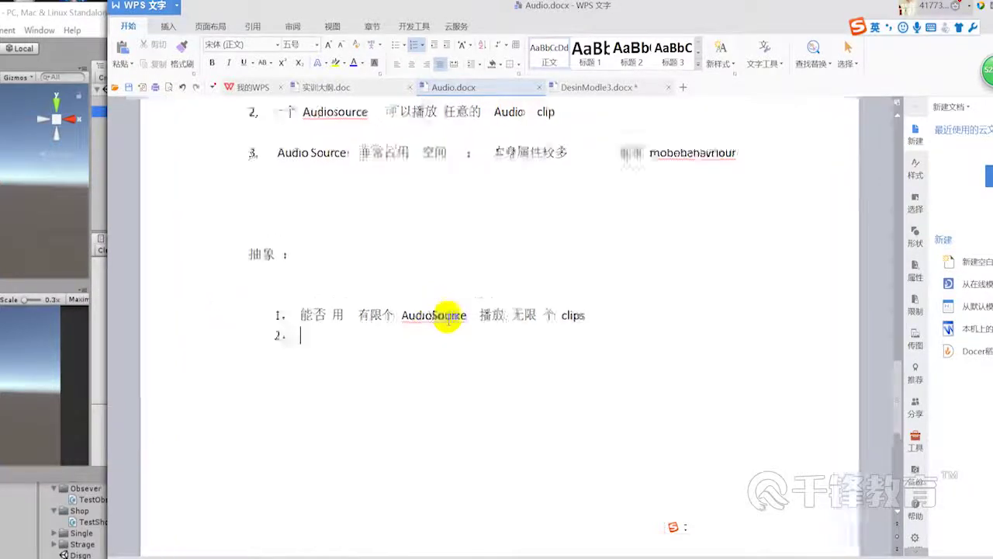
pyautogui.keyDown('ctrl'); pyautogui.scroll(1, 473, 324); pyautogui.keyUp('ctrl')
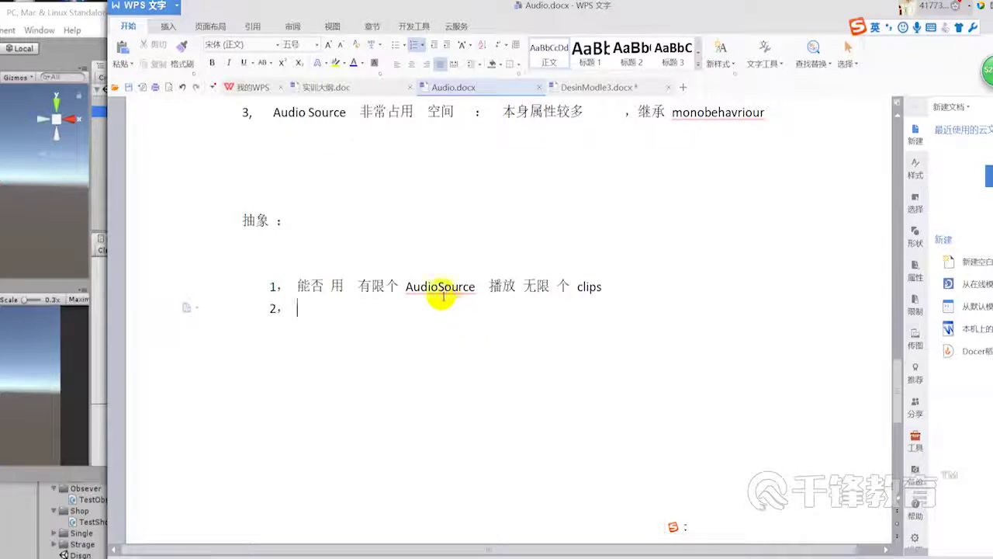
pyautogui.doubleClick(464, 286)
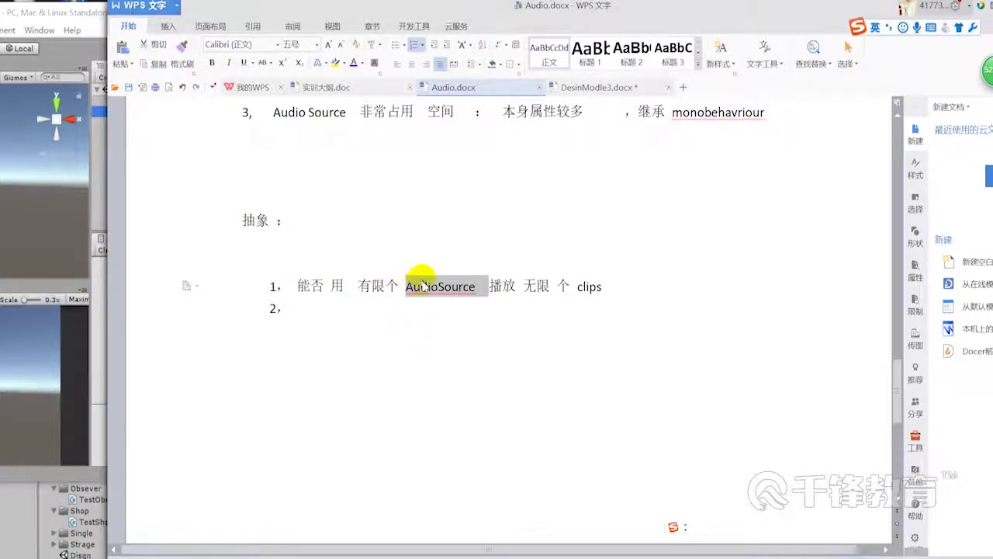
pyautogui.click(419, 330)
pyautogui.click(366, 313)
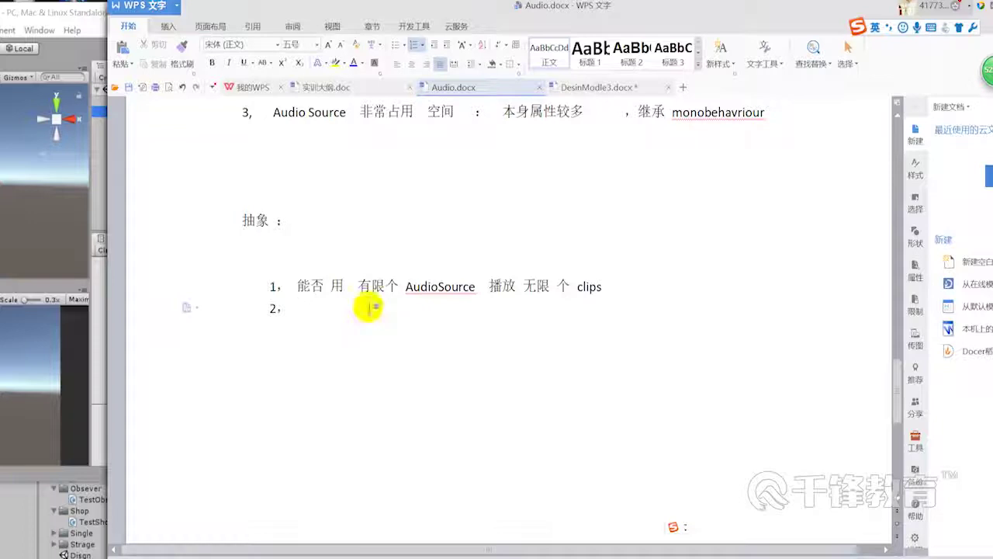
pyautogui.moveTo(400, 288); pyautogui.dragTo(628, 294)
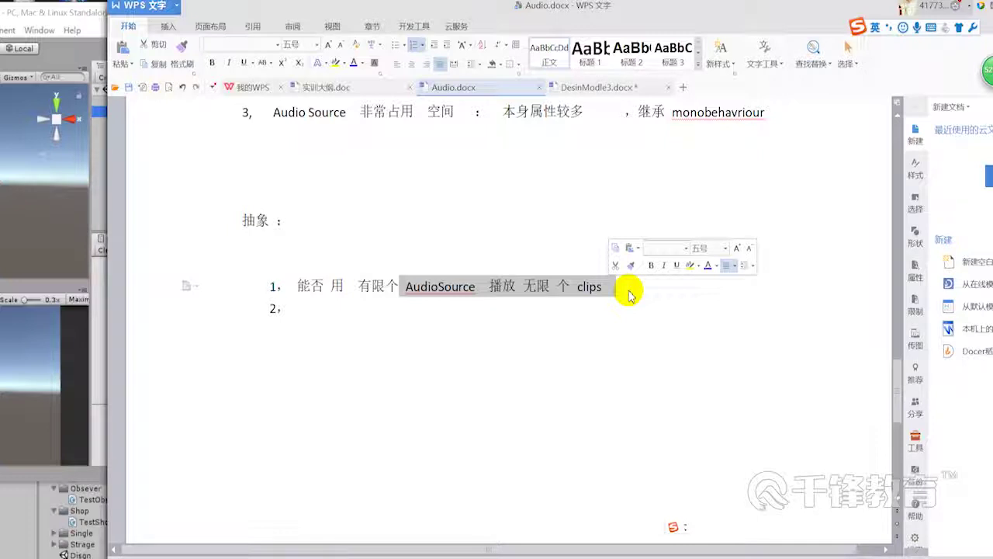
# Step: Draw a 3.73 × 3.49 cm rounded rectangle below the 抽象： list
pyautogui.click(168, 26)
pyautogui.click(305, 71)
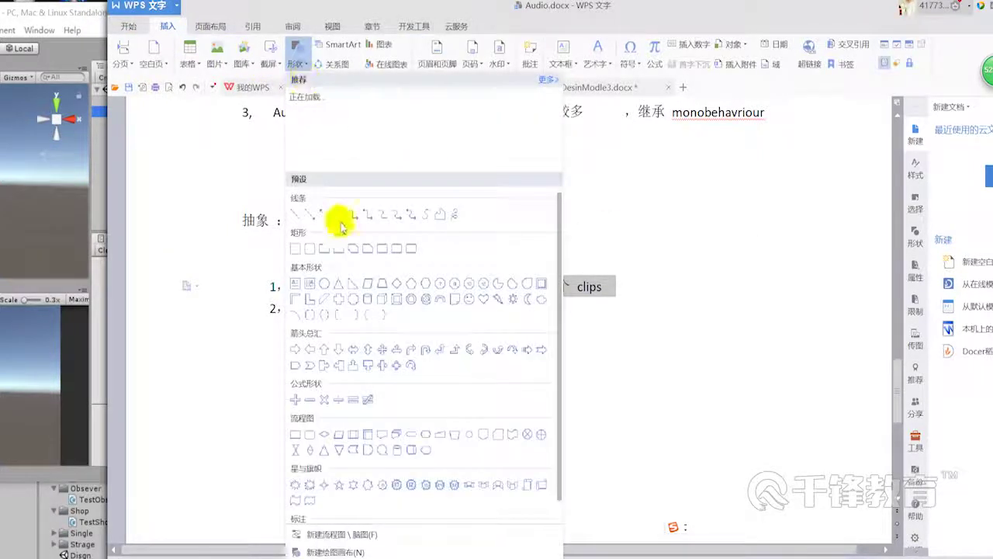
pyautogui.click(309, 250)
pyautogui.scroll(-5, 466, 372)
pyautogui.moveTo(353, 267)
pyautogui.mouseDown()
pyautogui.moveTo(483, 405)
pyautogui.moveTo(464, 423)
pyautogui.moveTo(476, 406)
pyautogui.moveTo(504, 426)
pyautogui.mouseUp()
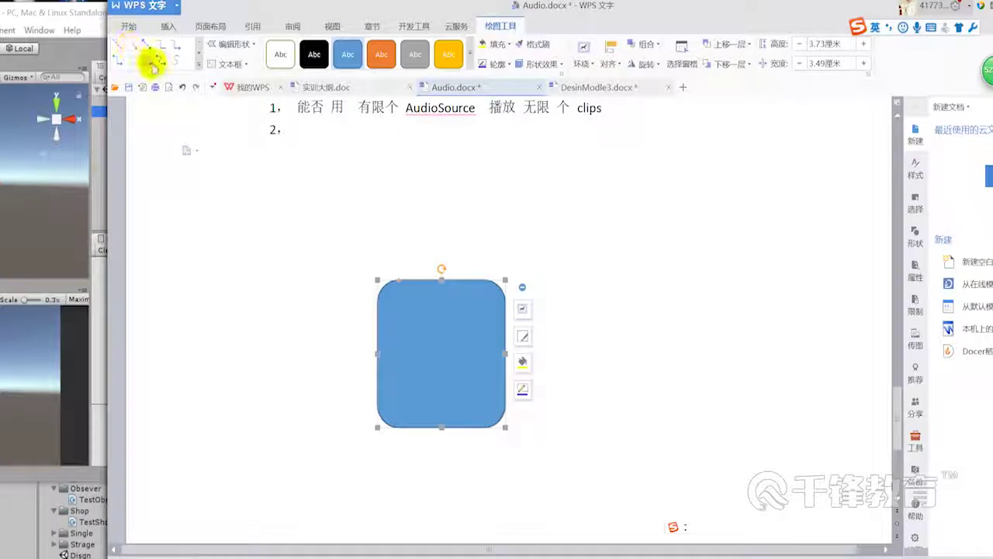
# Step: Reposition the big rounded box and draw an arrow from it to the small box
pyautogui.moveTo(465, 362); pyautogui.dragTo(519, 365)
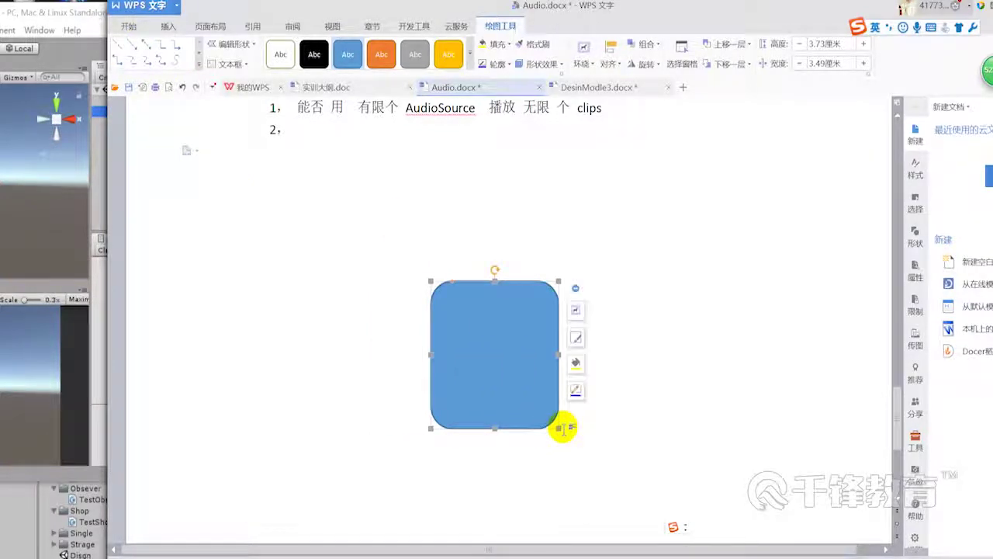
pyautogui.moveTo(563, 427)
pyautogui.mouseDown()
pyautogui.moveTo(439, 335)
pyautogui.moveTo(558, 368)
pyautogui.moveTo(307, 335)
pyautogui.moveTo(404, 421)
pyautogui.mouseUp()
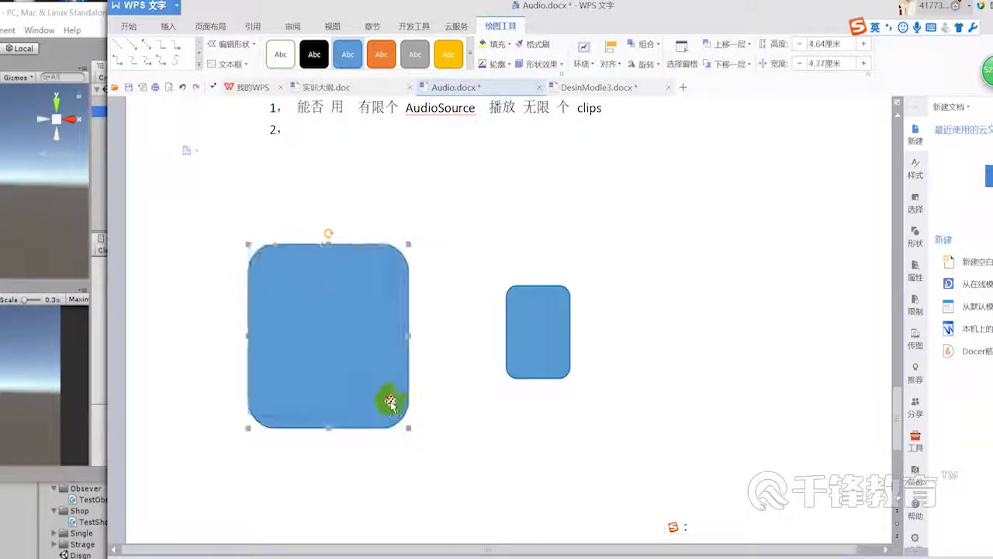
pyautogui.click(134, 50)
pyautogui.moveTo(362, 226); pyautogui.dragTo(512, 277)
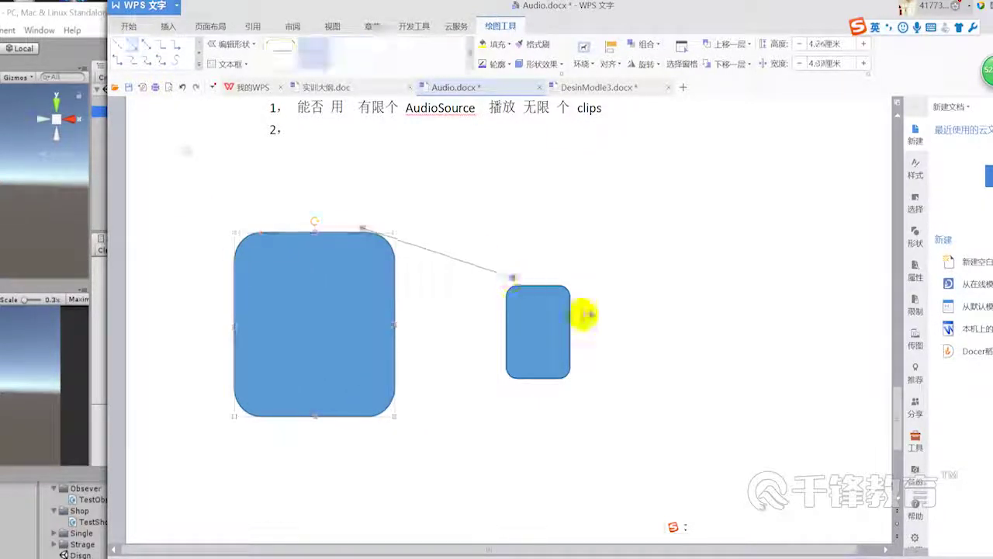
pyautogui.click(555, 363)
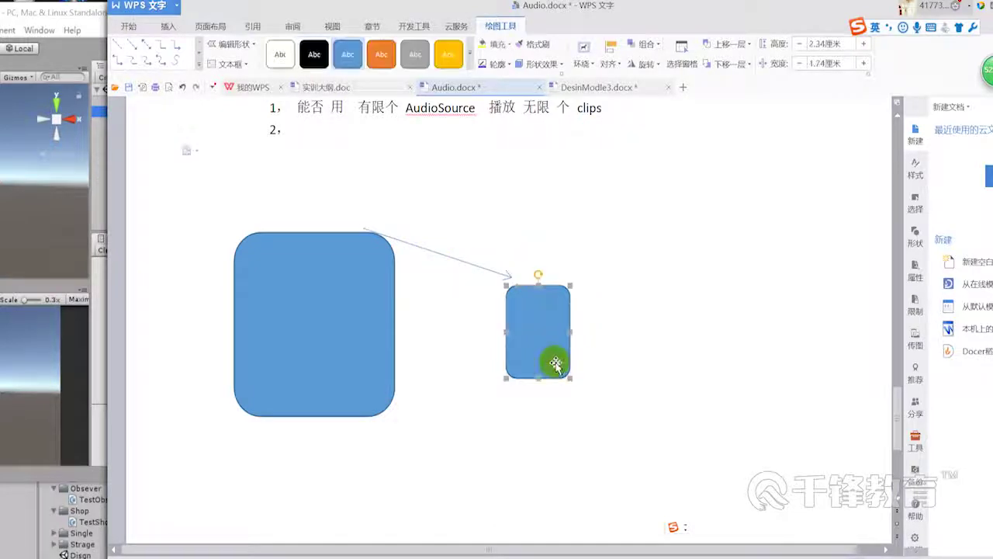
pyautogui.click(199, 64)
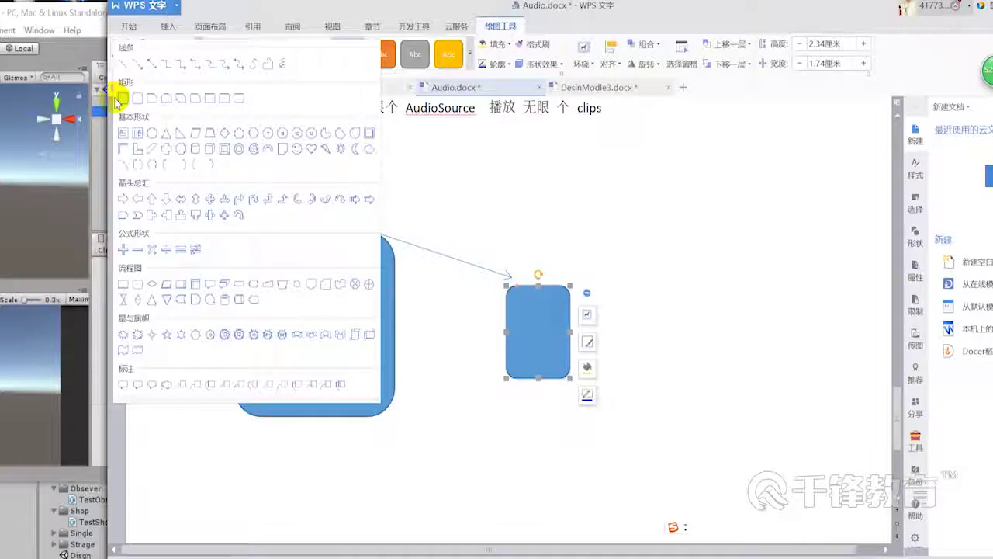
# Step: Draw an orange 0.76 × 4.60 cm bar across the big box and duplicate it below
pyautogui.click(122, 98)
pyautogui.moveTo(208, 237)
pyautogui.mouseDown()
pyautogui.moveTo(400, 310)
pyautogui.moveTo(421, 305)
pyautogui.moveTo(371, 286)
pyautogui.moveTo(395, 282)
pyautogui.mouseUp()
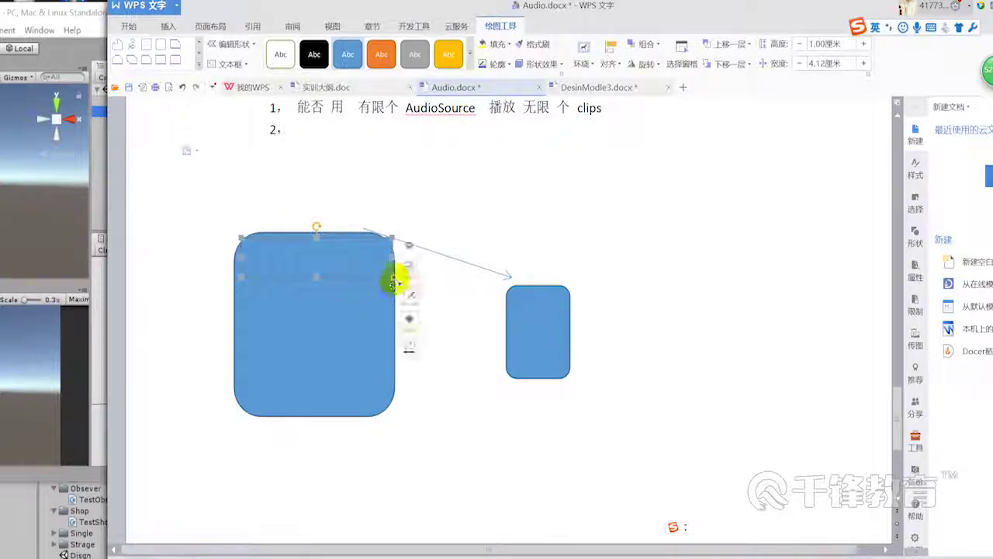
pyautogui.moveTo(395, 282); pyautogui.dragTo(372, 268)
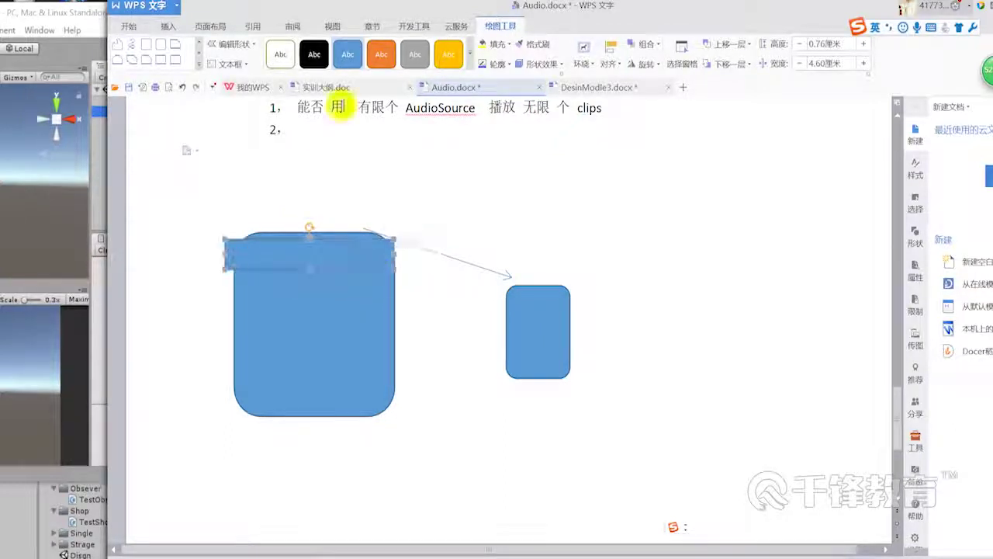
pyautogui.click(381, 54)
pyautogui.moveTo(381, 269)
pyautogui.mouseDown()
pyautogui.moveTo(388, 262)
pyautogui.moveTo(385, 325)
pyautogui.moveTo(387, 294)
pyautogui.mouseUp()
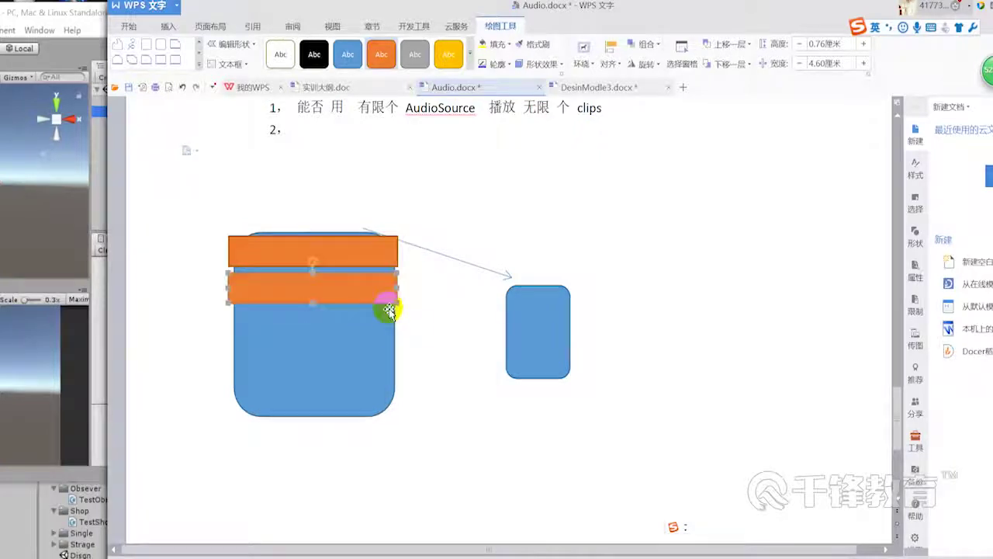
pyautogui.click(375, 260)
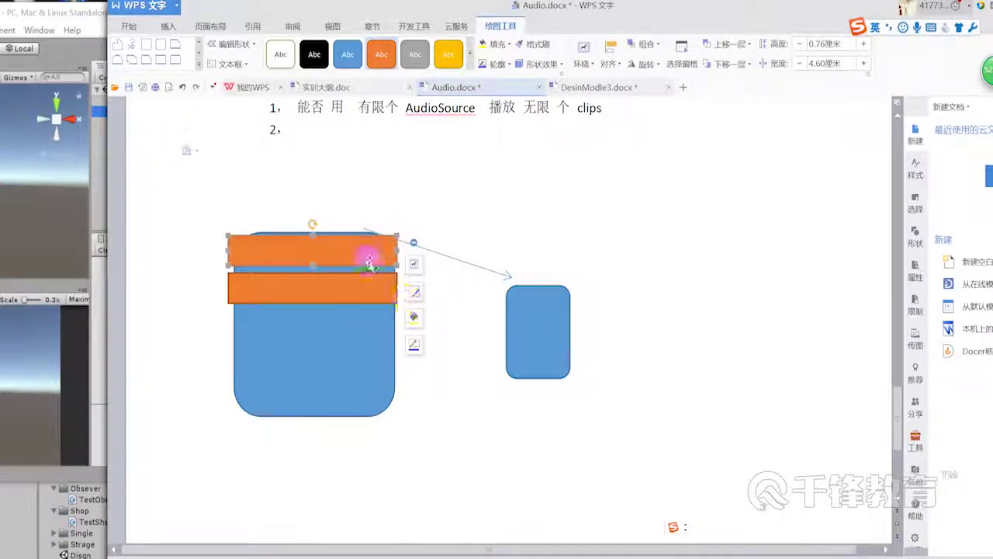